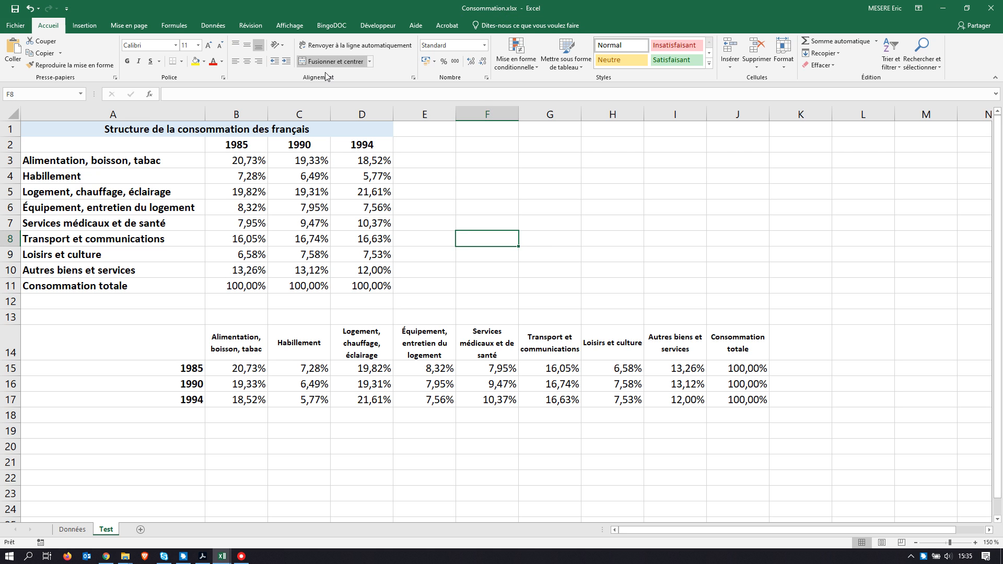
- Save the workbook and check section D of the exercise PDF in Adobe Acrobat before returning to Excel
click(15, 8)
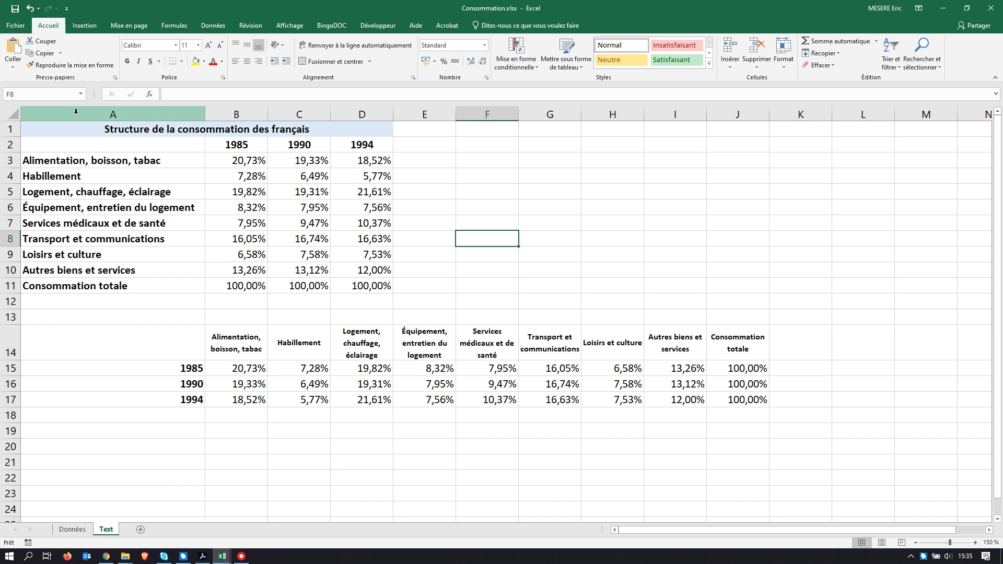
key(alt+Tab)
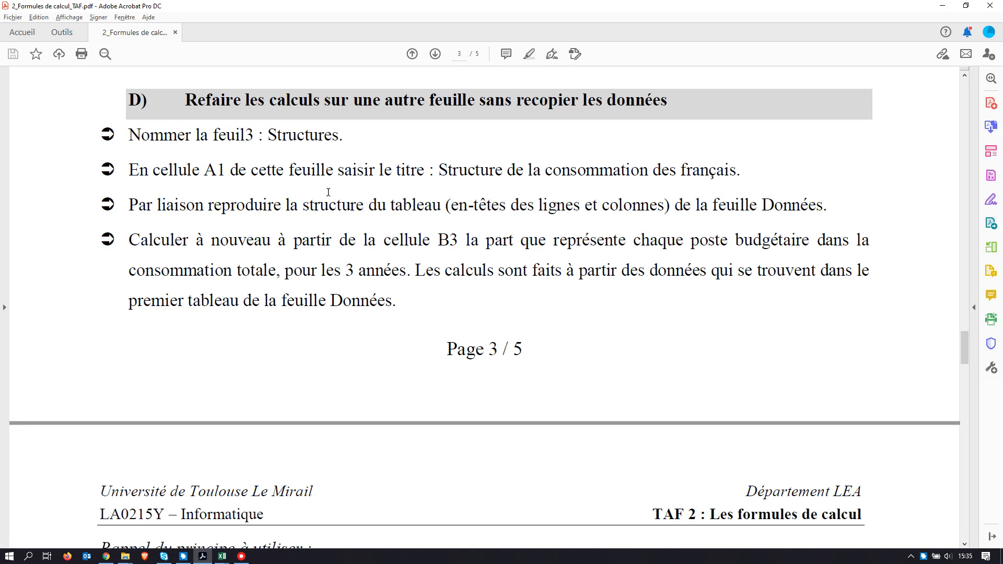
key(alt+Tab)
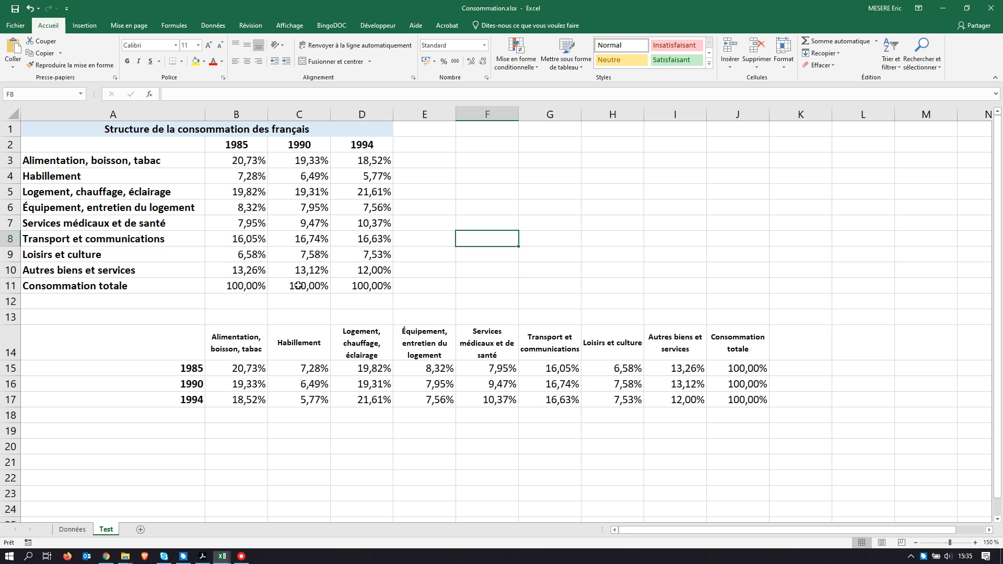
- Add a new worksheet to the workbook and name it Structures
click(140, 530)
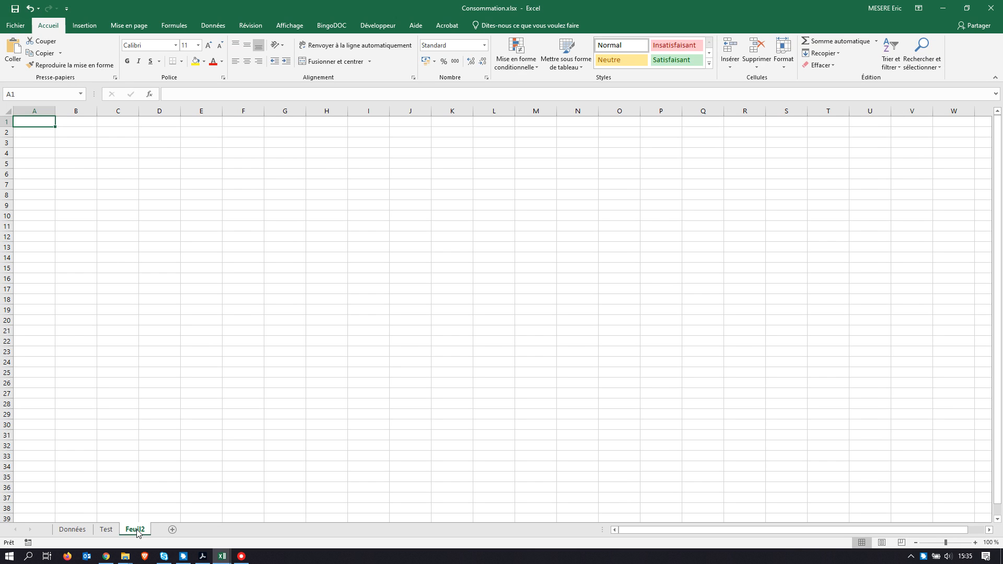
double_click(137, 531)
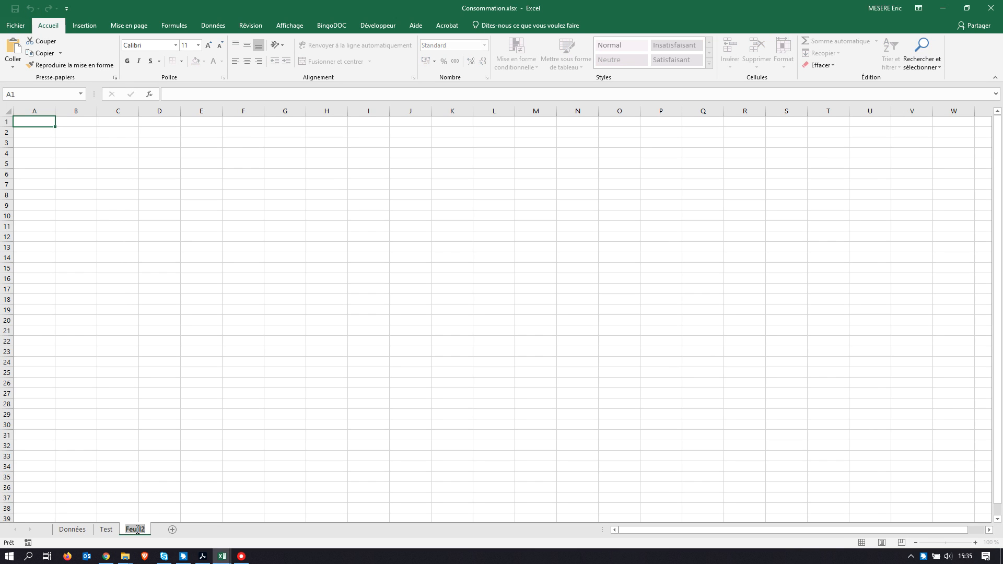
text(Structures)
key(Return)
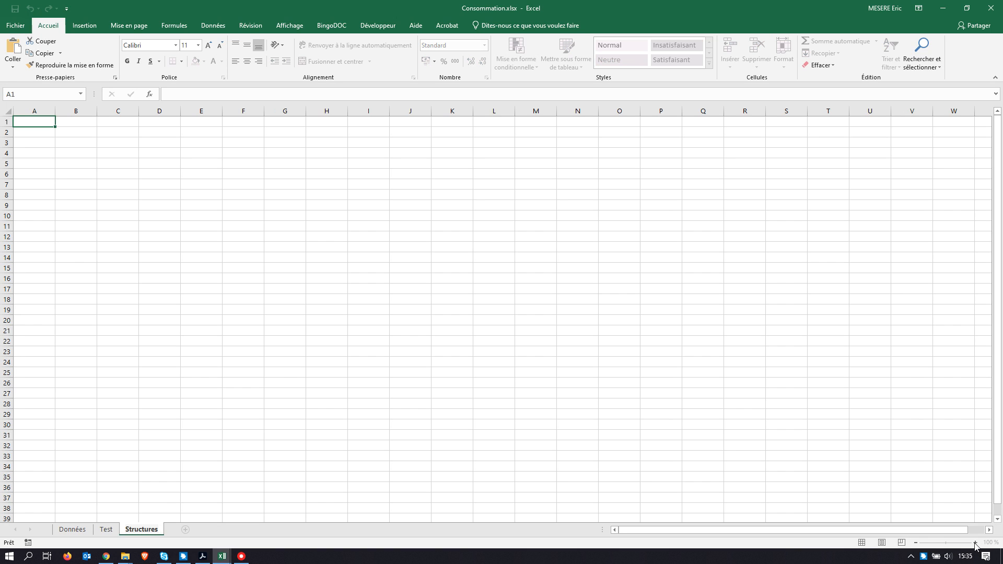
click(701, 457)
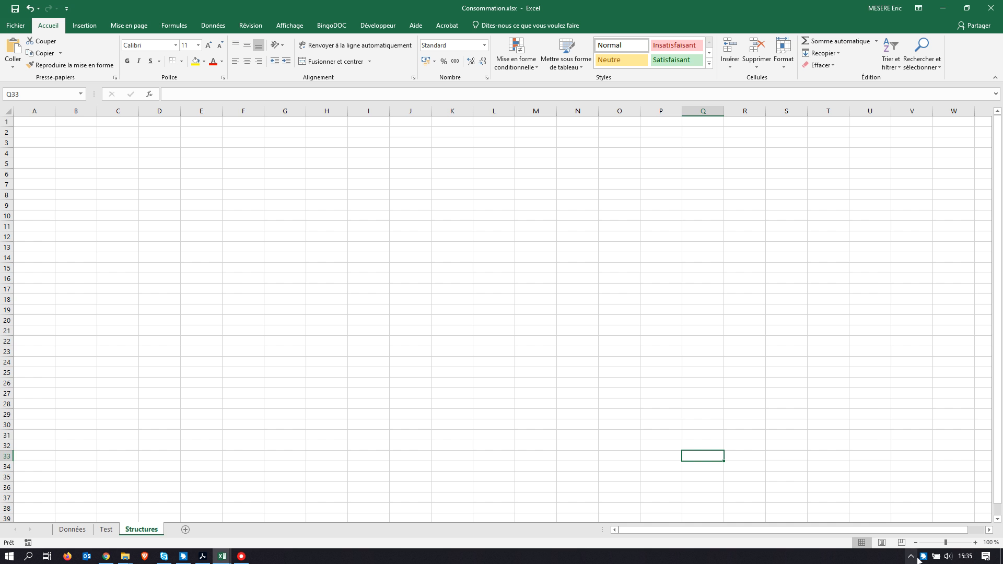
- Set the zoom of the Structures sheet to 140% and bring column A into view
click(975, 543)
click(975, 543)
click(975, 543)
click(975, 543)
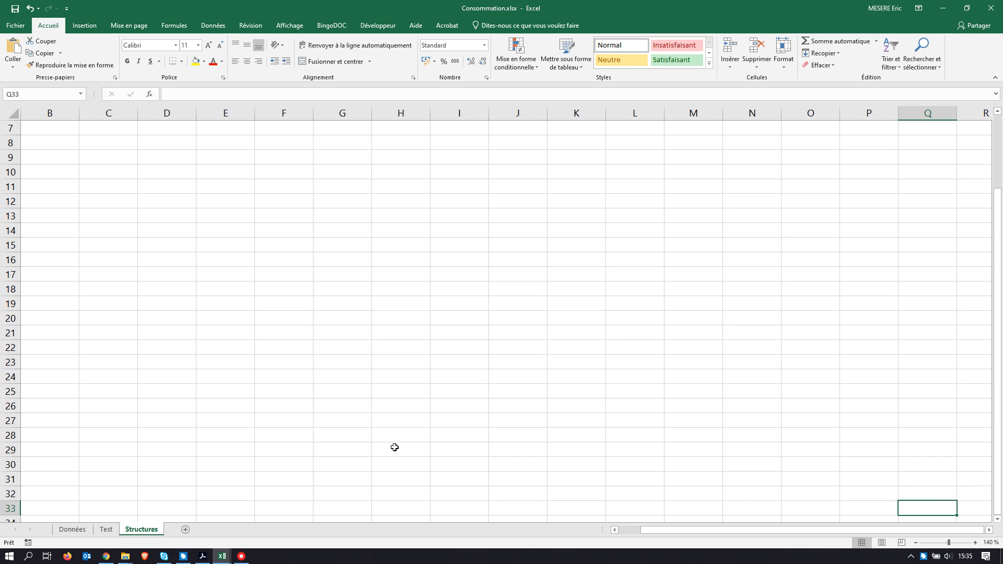
drag(662, 531, 613, 531)
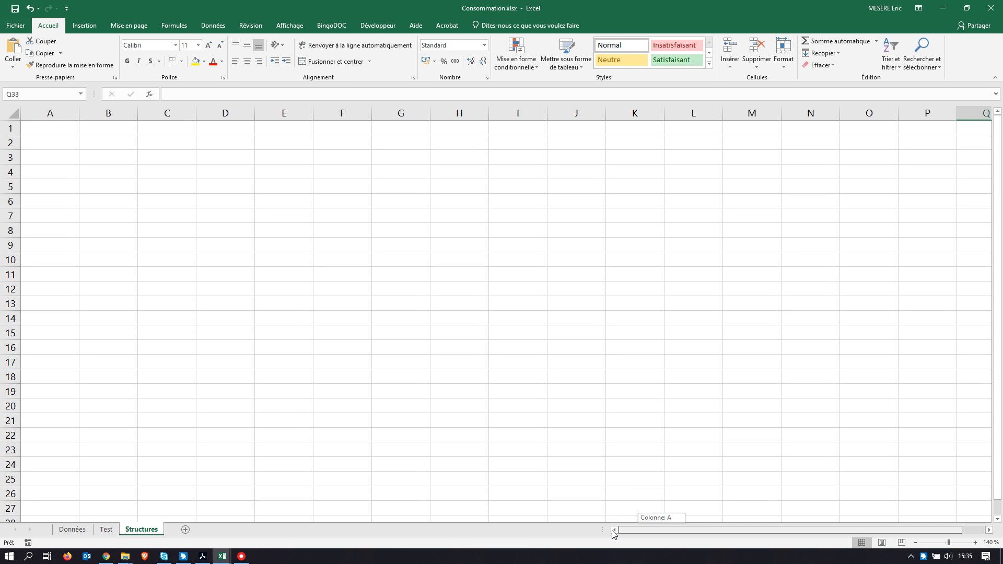
- Copy the title "Structure de la consommation des français" from the exercise PDF in Adobe Acrobat into cell A1 of the Structures sheet in Excel
key(alt+Tab)
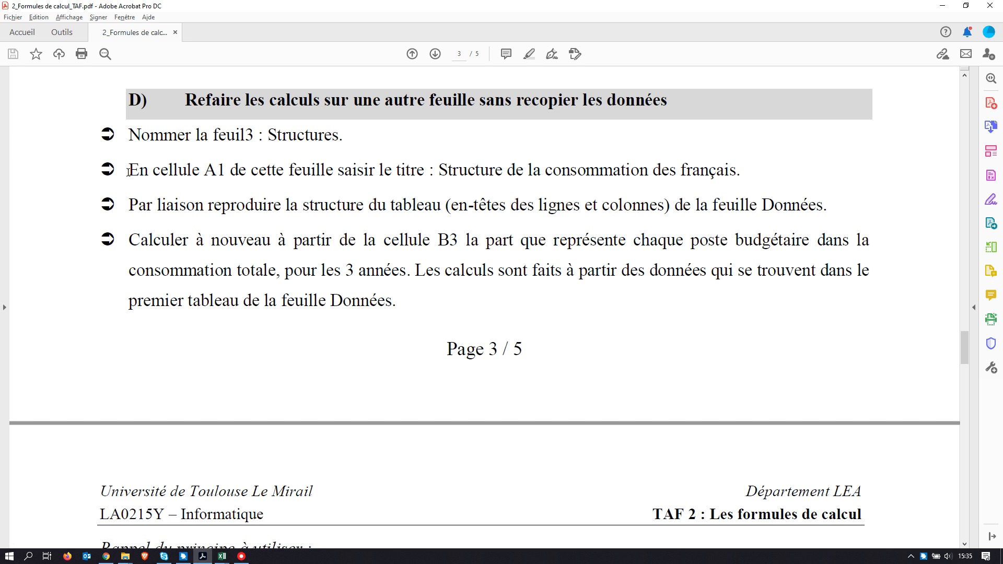
drag(128, 172, 574, 172)
drag(653, 172, 687, 171)
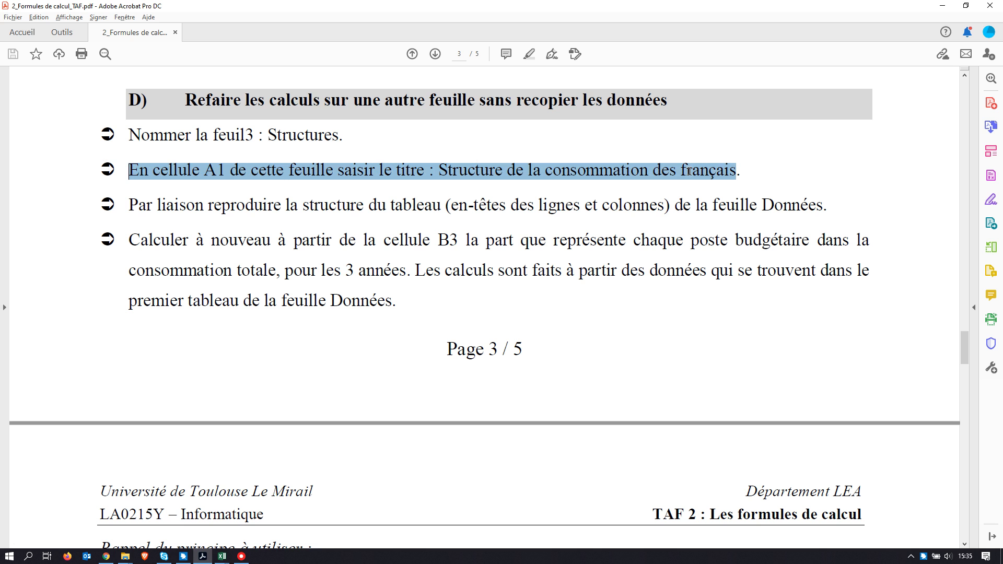
click(477, 173)
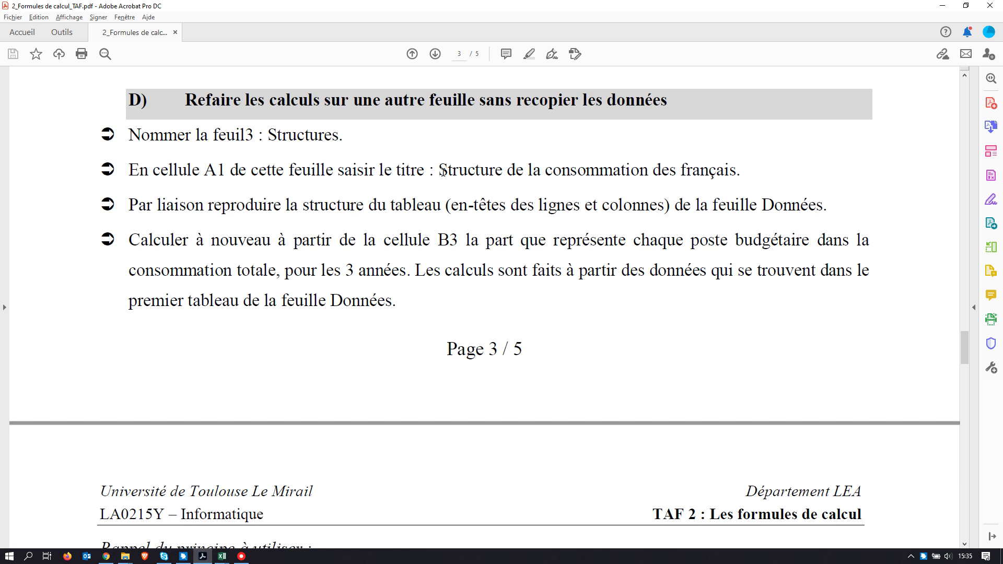
drag(453, 172, 700, 170)
key(ctrl+c)
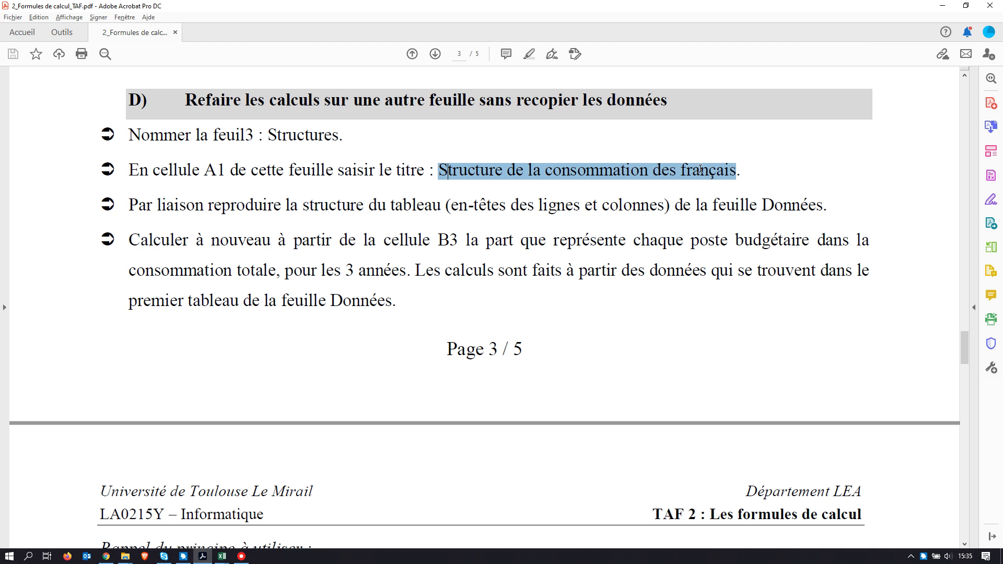
key(alt+Tab)
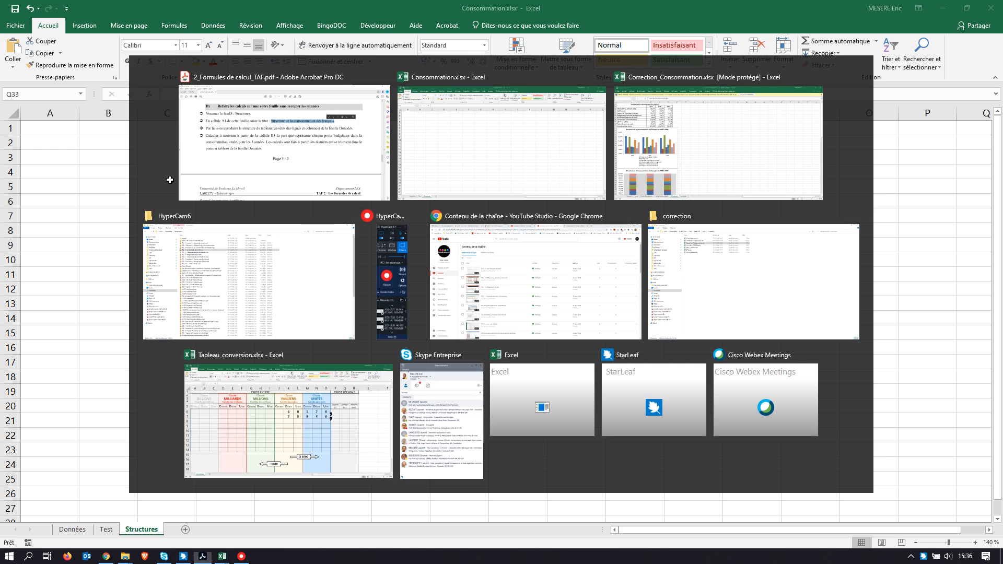
click(55, 127)
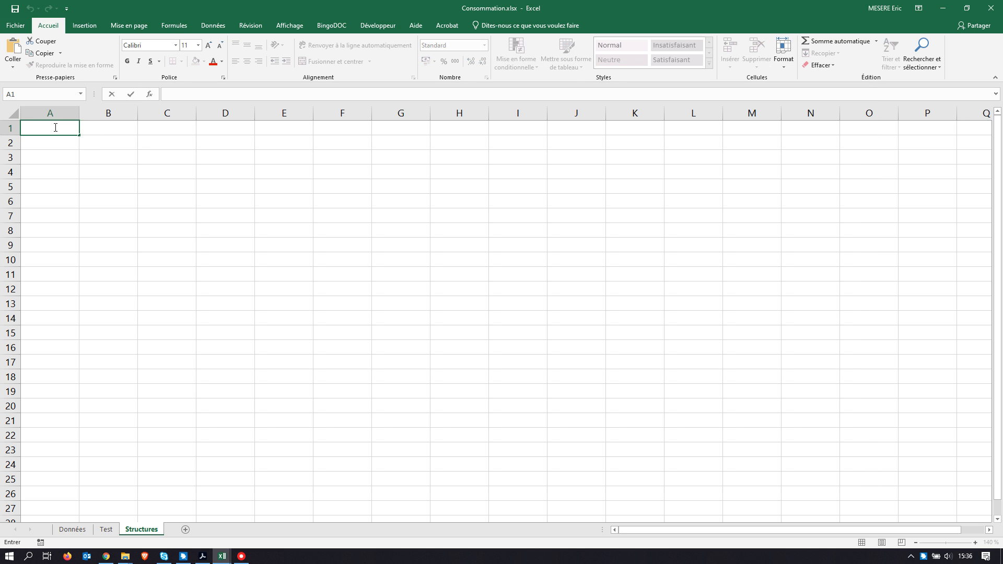
key(ctrl+v)
click(90, 213)
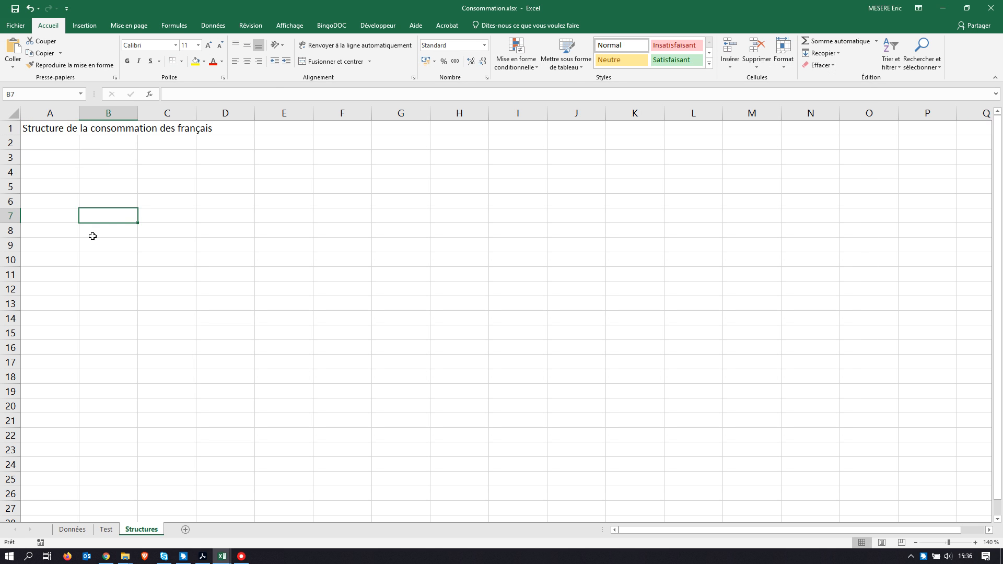
- Copy the year header row A32:D32 of the Données sheet and paste it as links from cell A2 of the Structures sheet
key(alt+Tab)
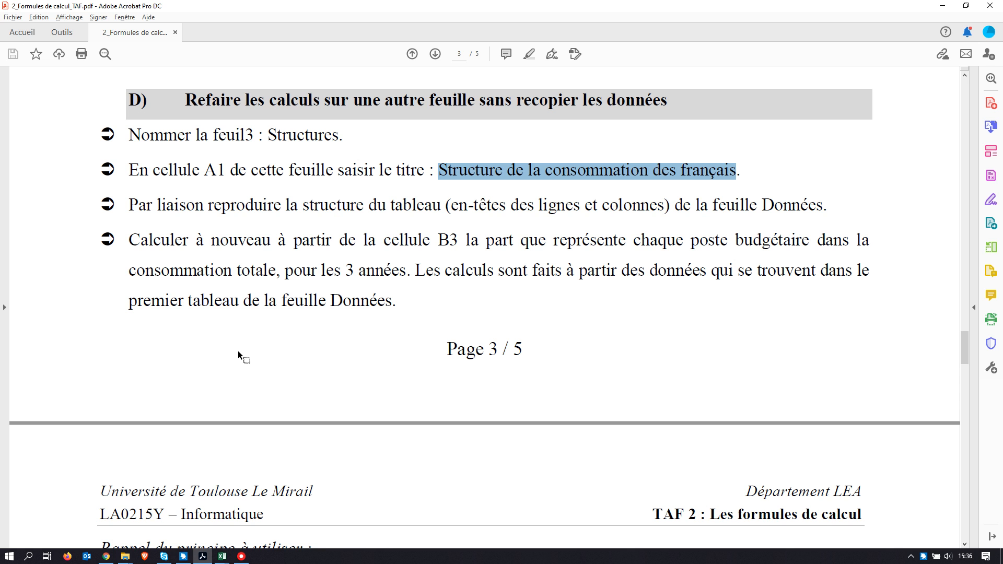
key(alt+Tab)
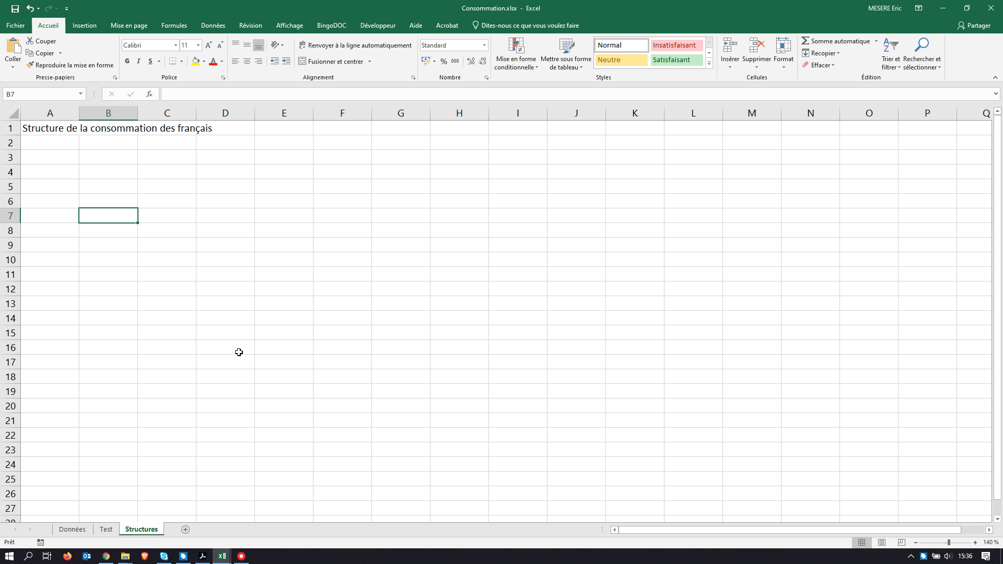
click(84, 529)
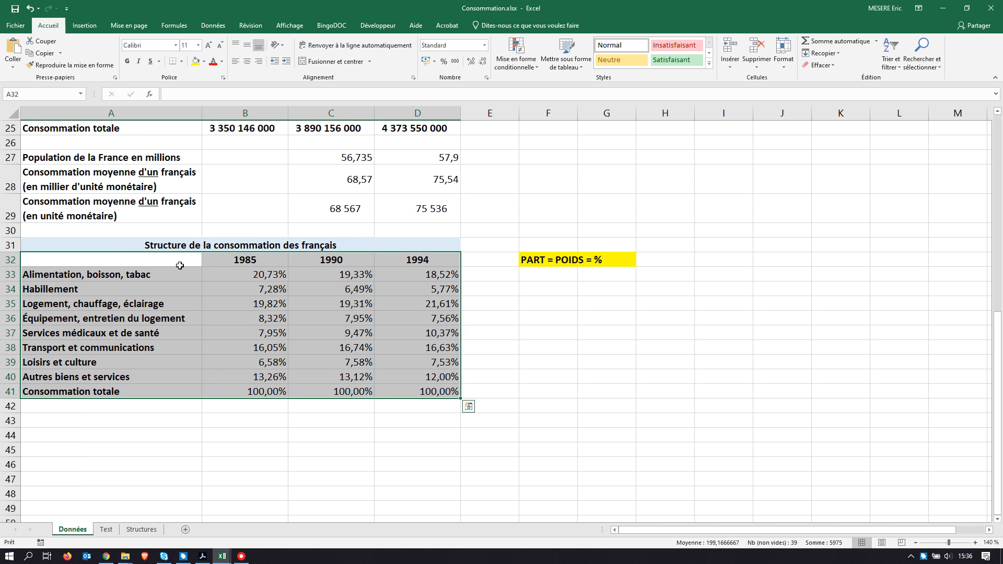
click(112, 261)
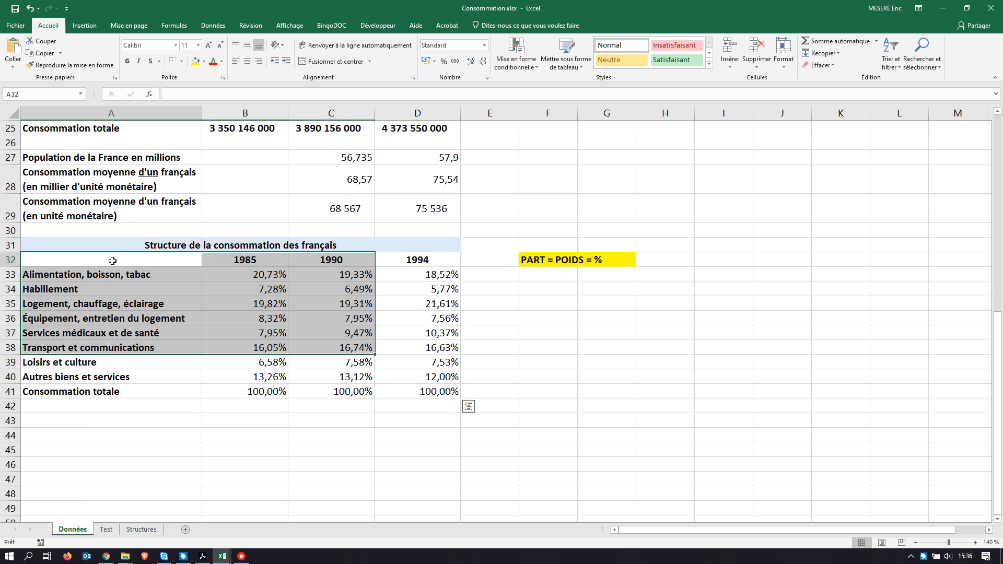
drag(113, 261, 411, 260)
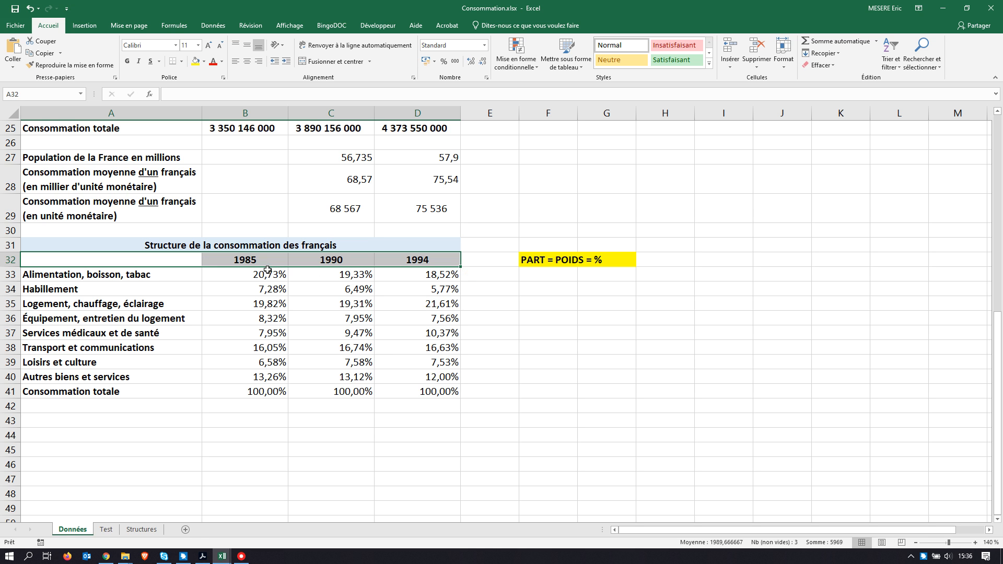
key(ctrl+c)
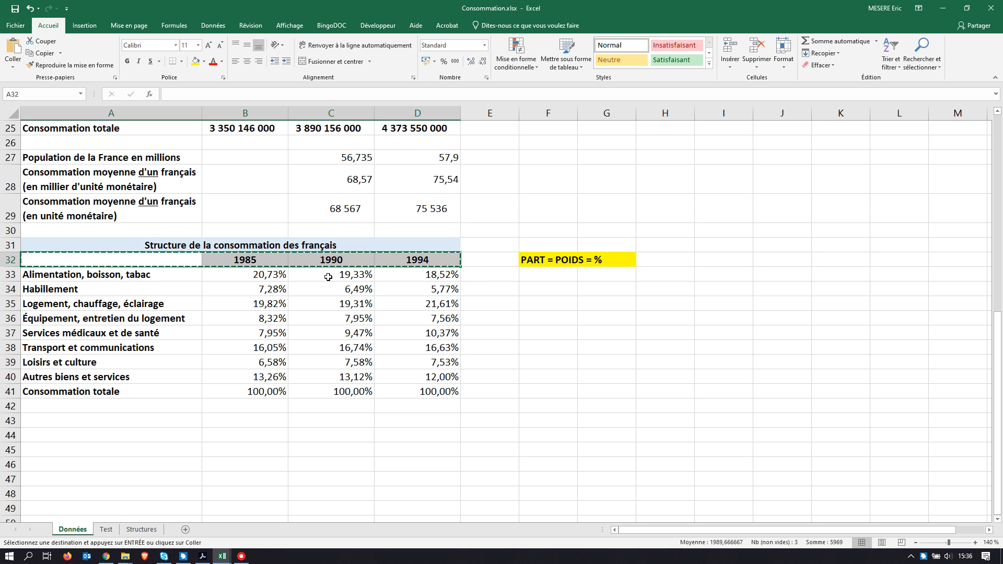
click(140, 529)
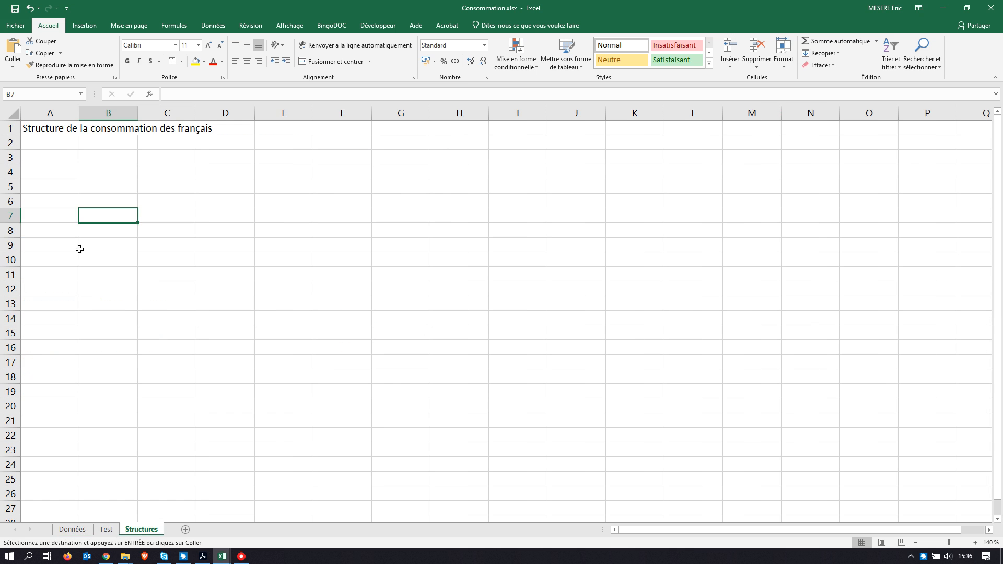
click(56, 143)
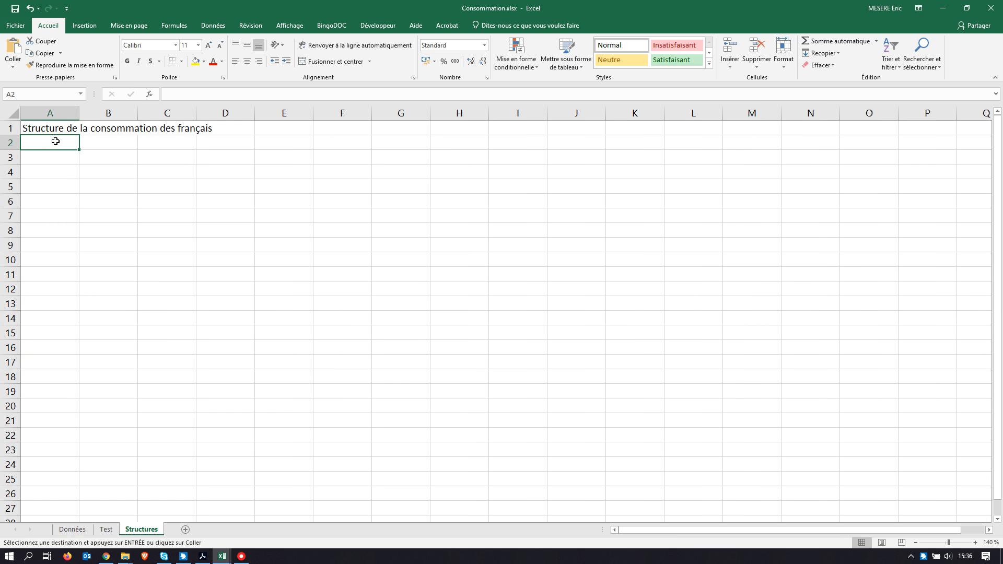
click(13, 65)
click(38, 178)
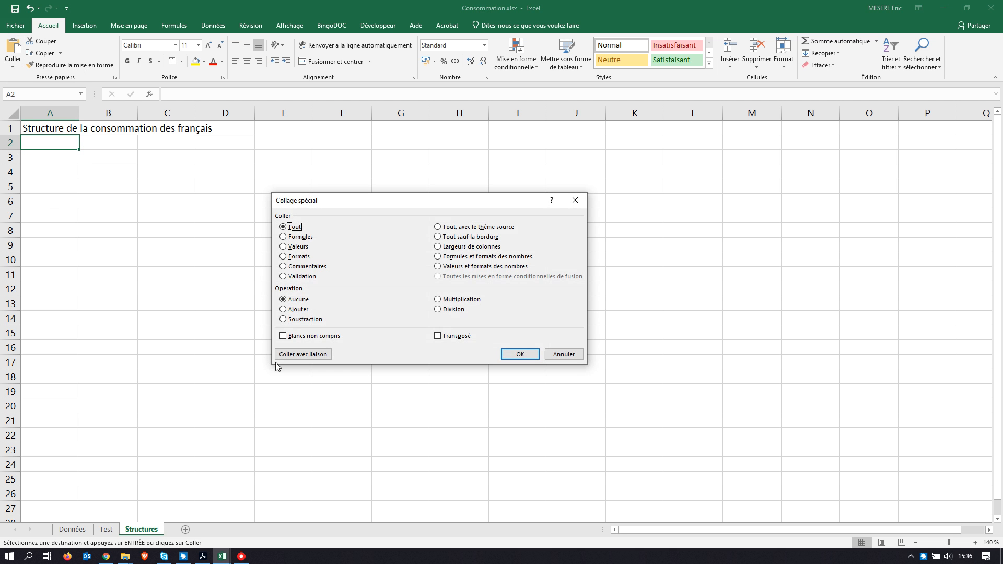
click(299, 355)
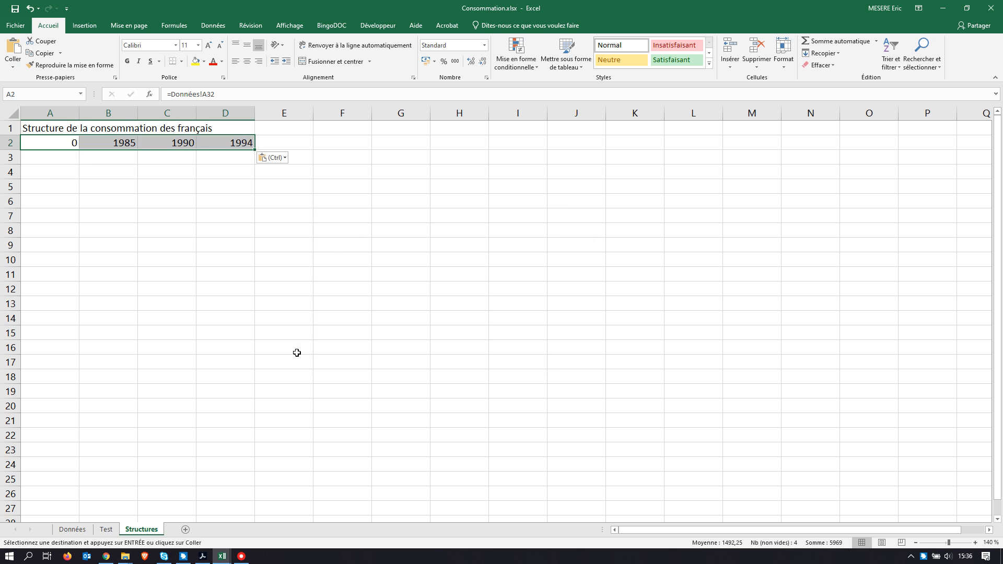
- Examine the link formula in cell B2 of the Structures sheet, in particular its sheet reference
click(76, 173)
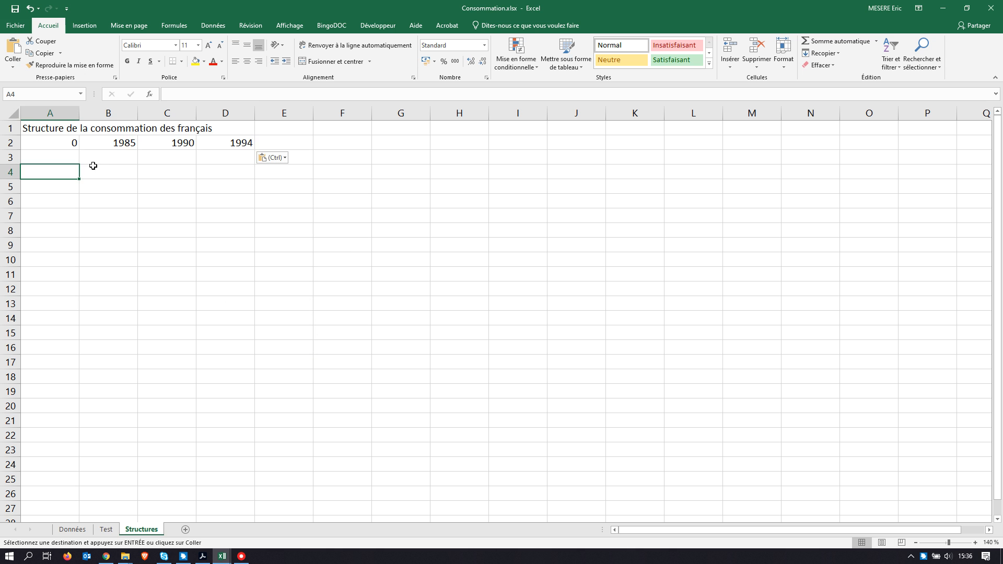
click(117, 143)
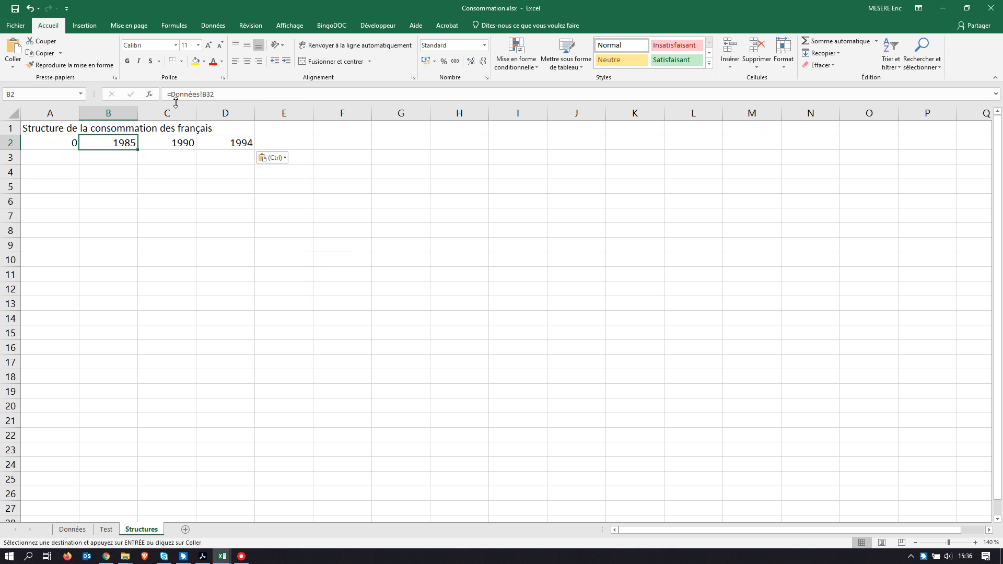
drag(172, 96, 204, 96)
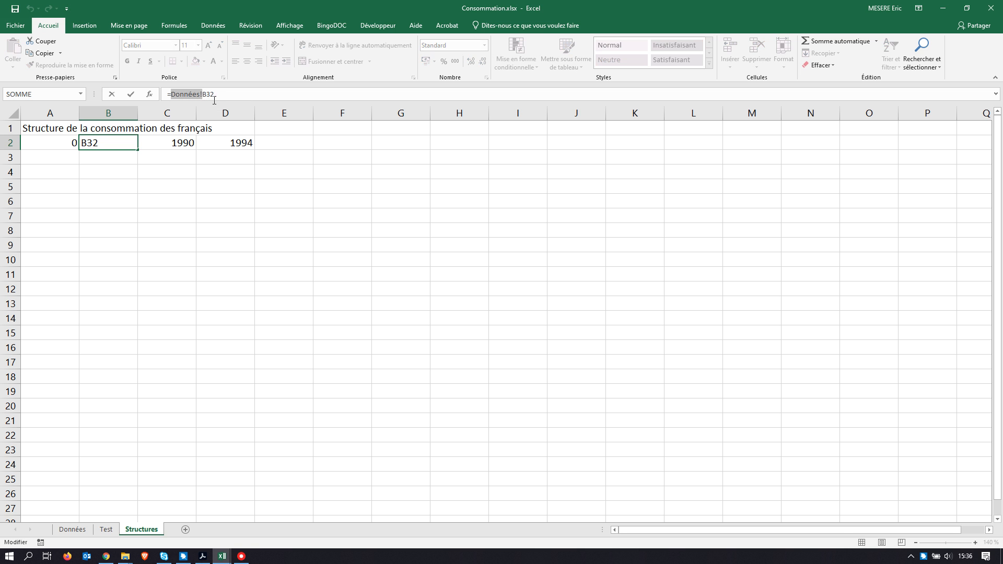
key(Return)
- Compare cell A2 of the Structures sheet with its source on the Données sheet and clear the link in A2
click(64, 141)
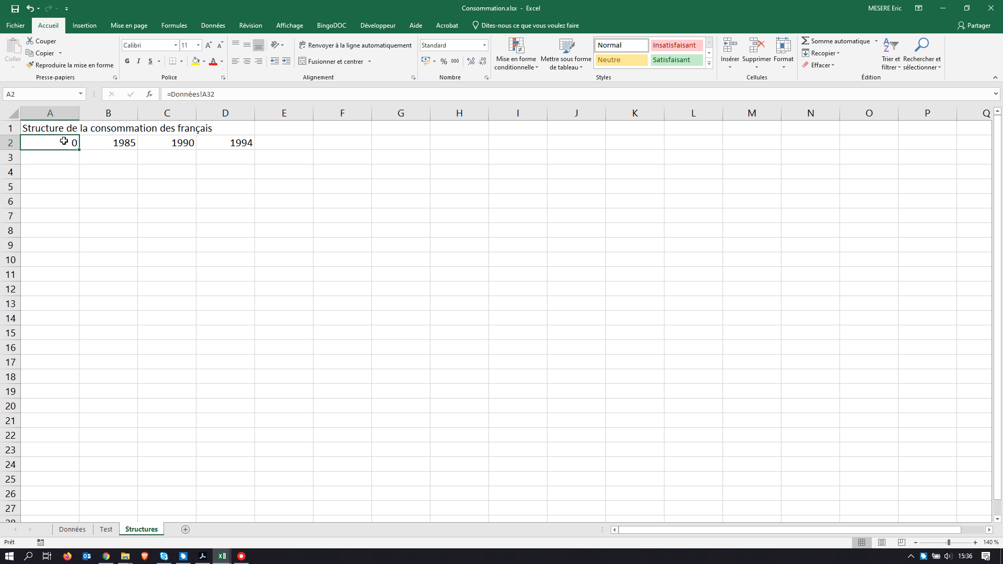
click(84, 531)
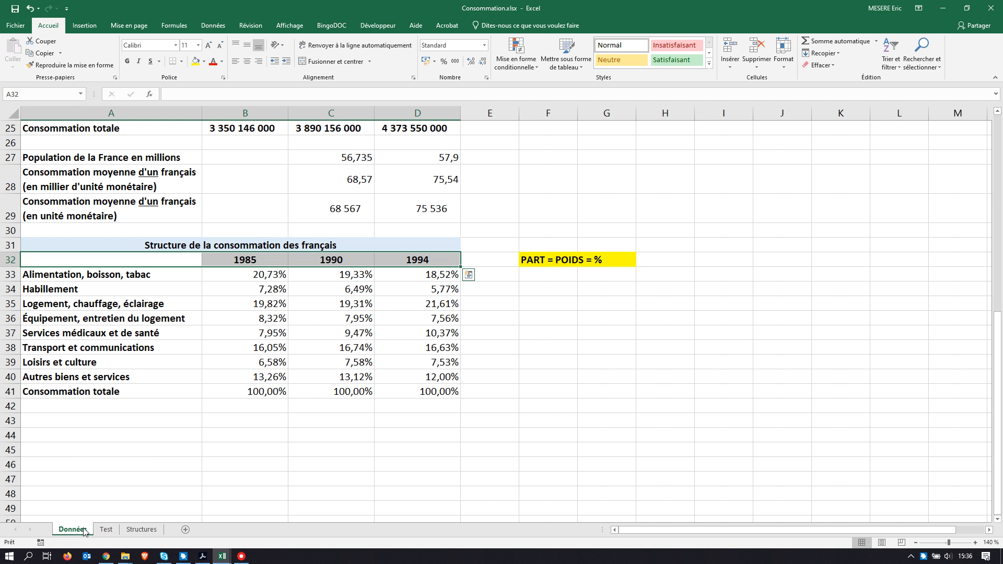
click(140, 530)
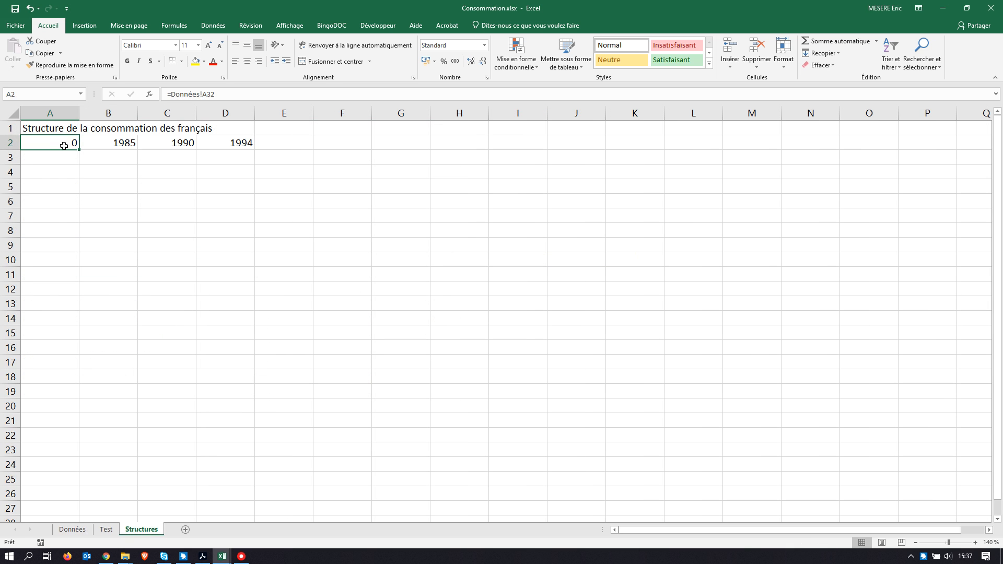
key(Delete)
- Copy the row labels A33:A41 of the Données sheet, paste them as links from cell A3 of the Structures sheet, and widen column A to fit
click(72, 529)
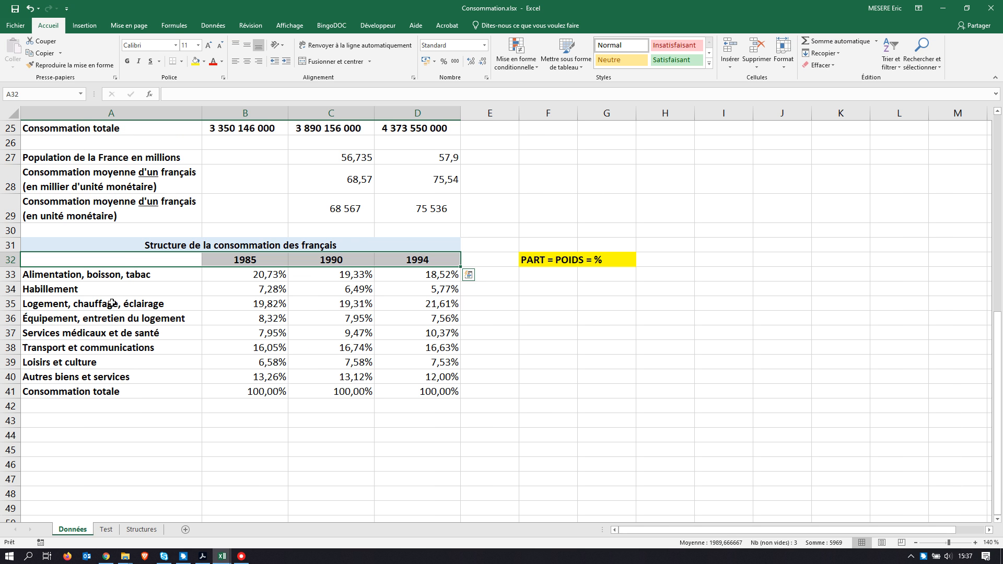
drag(118, 276, 103, 389)
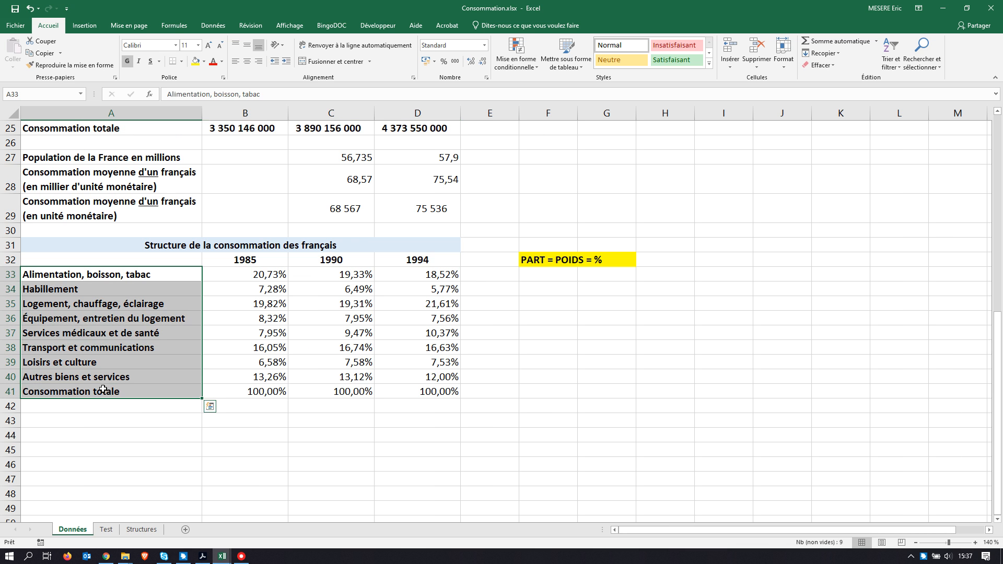
key(ctrl+c)
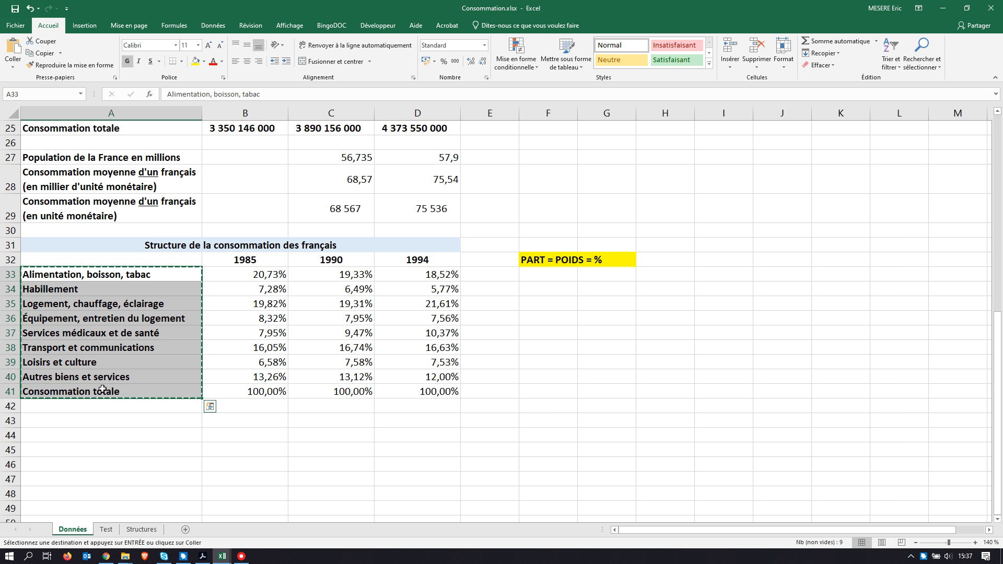
click(142, 529)
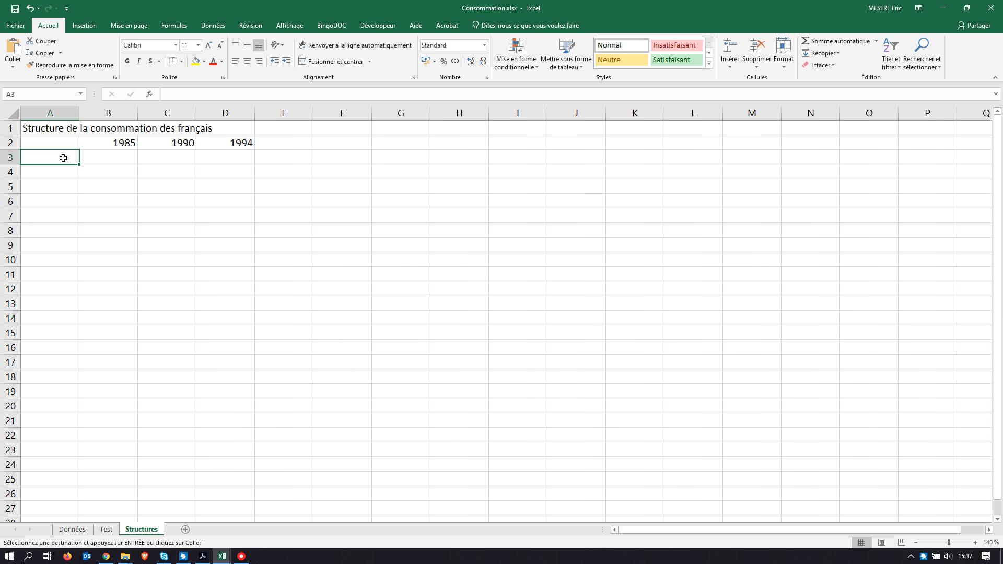
click(13, 64)
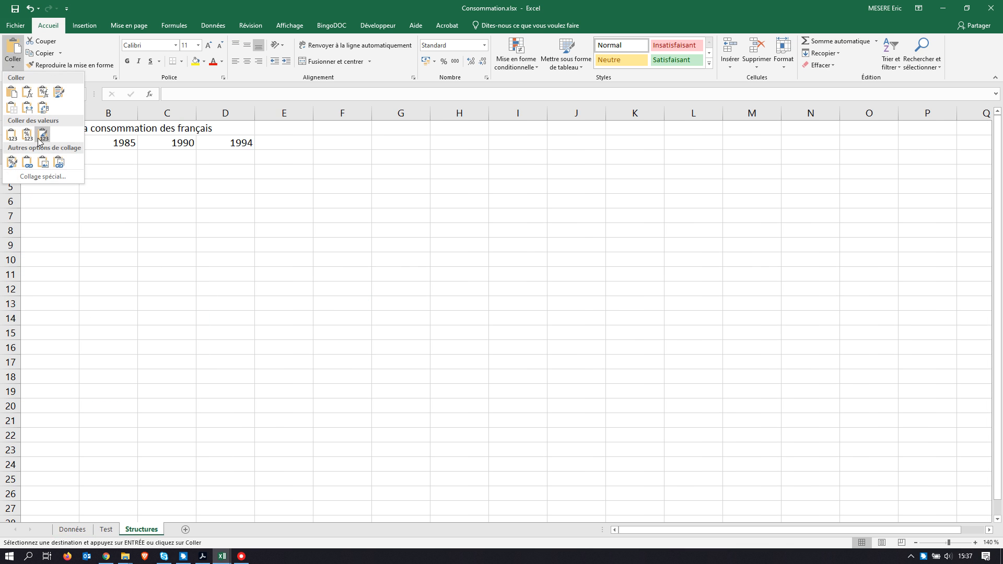
click(43, 178)
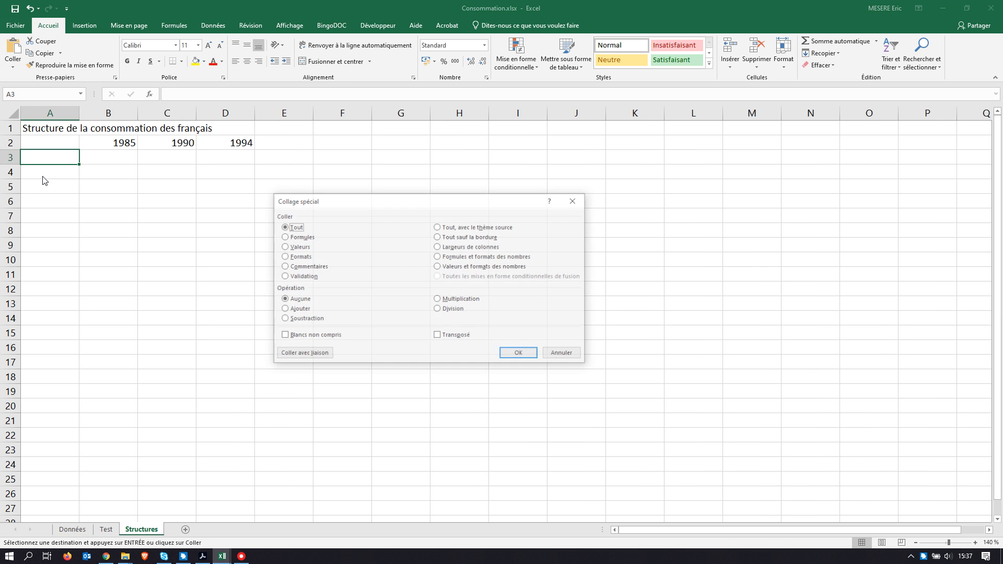
click(303, 356)
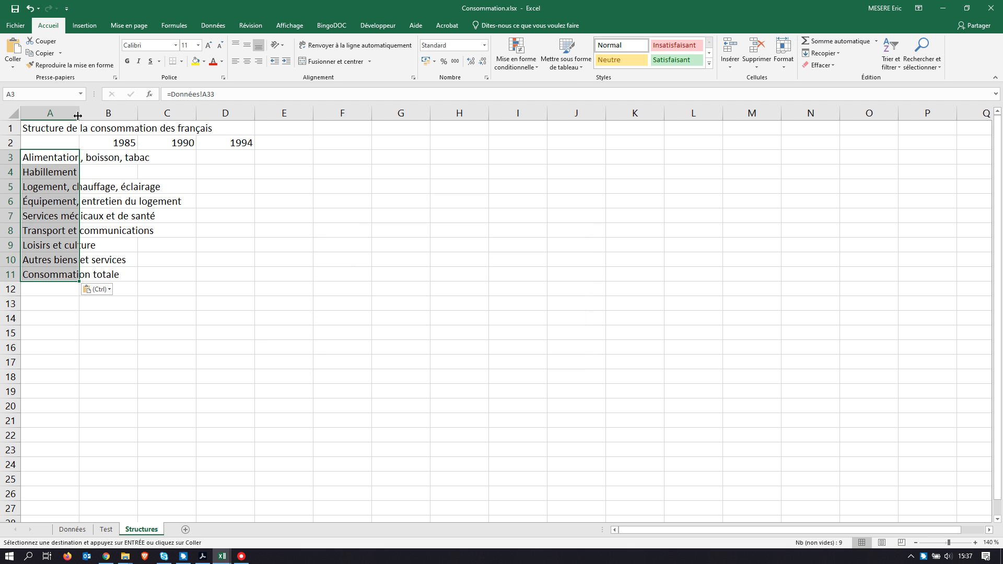
drag(77, 116, 192, 115)
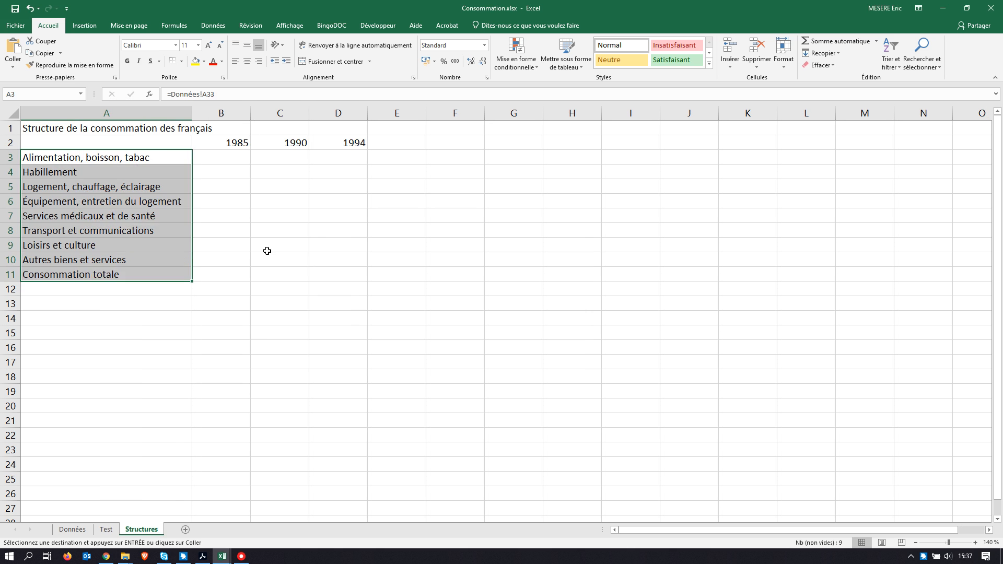
click(273, 256)
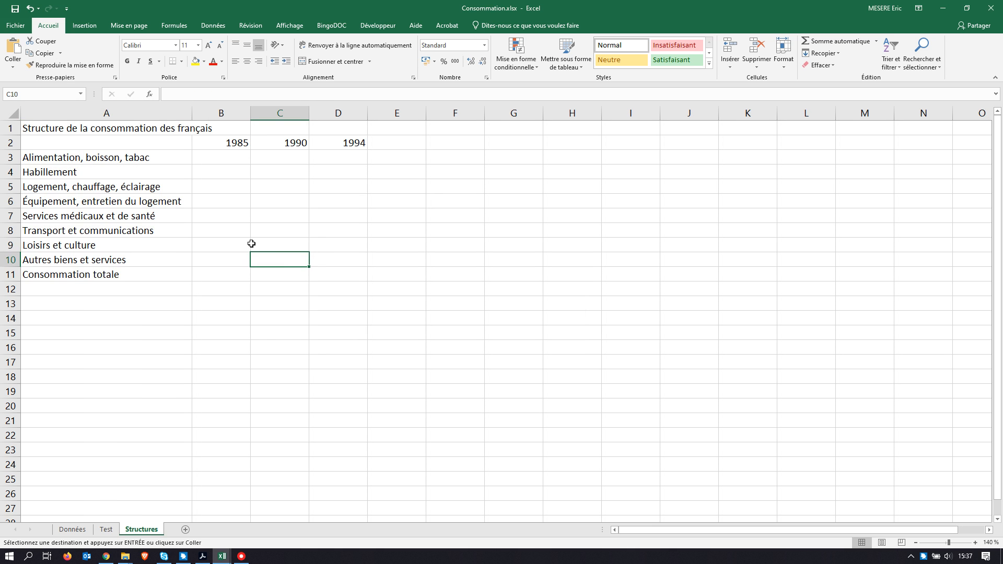
- Reproduce the formatting of the table title in A31 of the Données sheet on cells A1:D1 of the Structures sheet
click(74, 530)
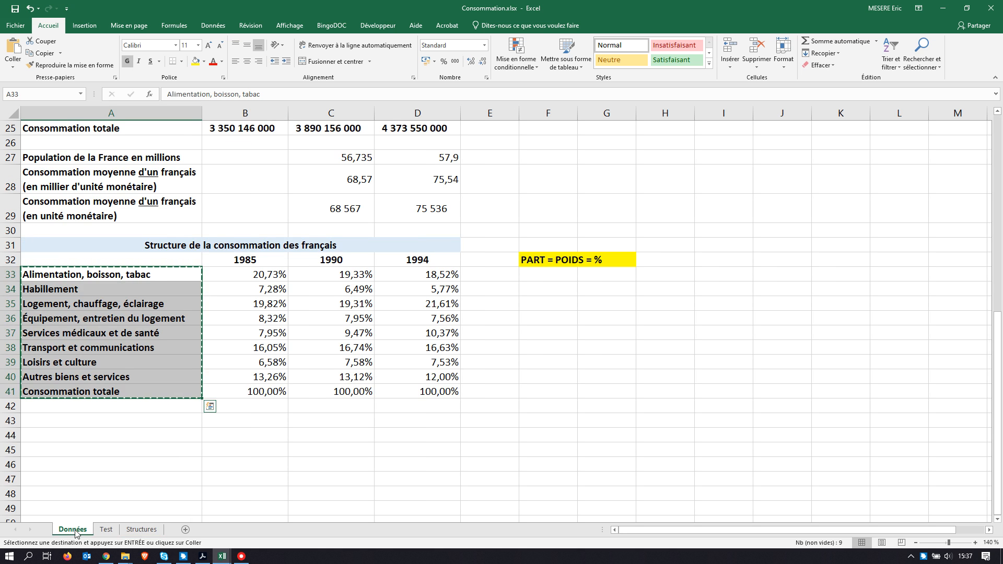
click(173, 245)
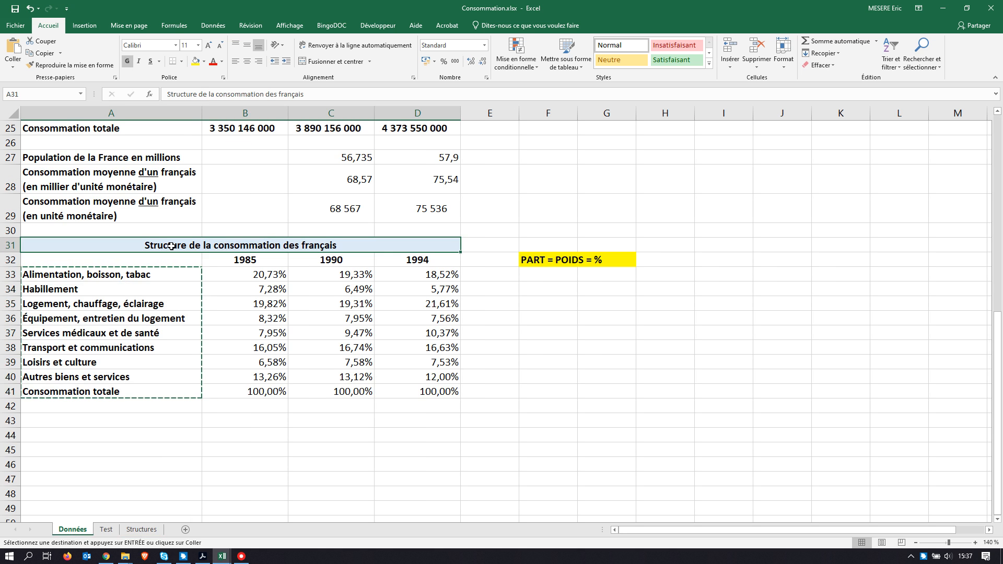
click(71, 65)
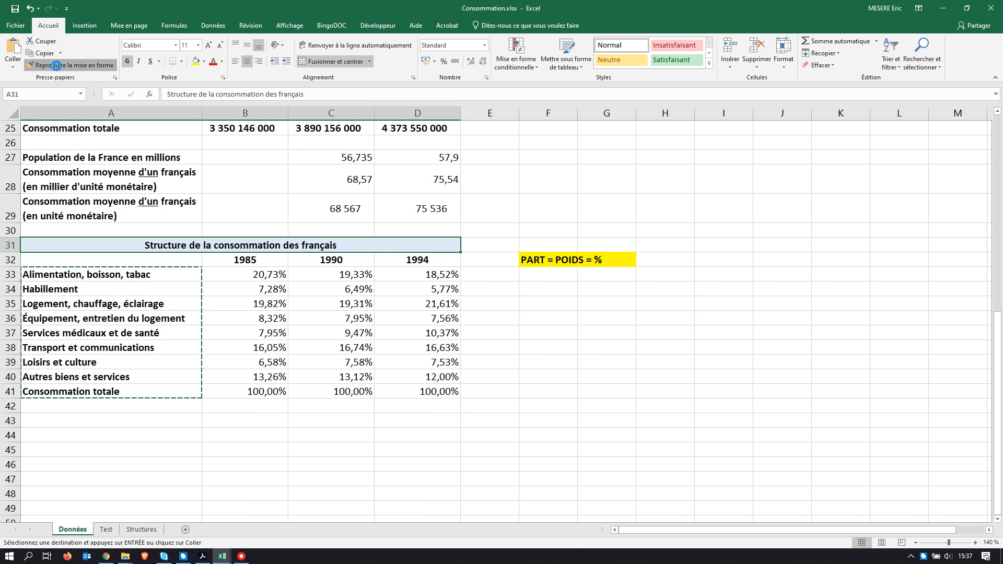
click(142, 529)
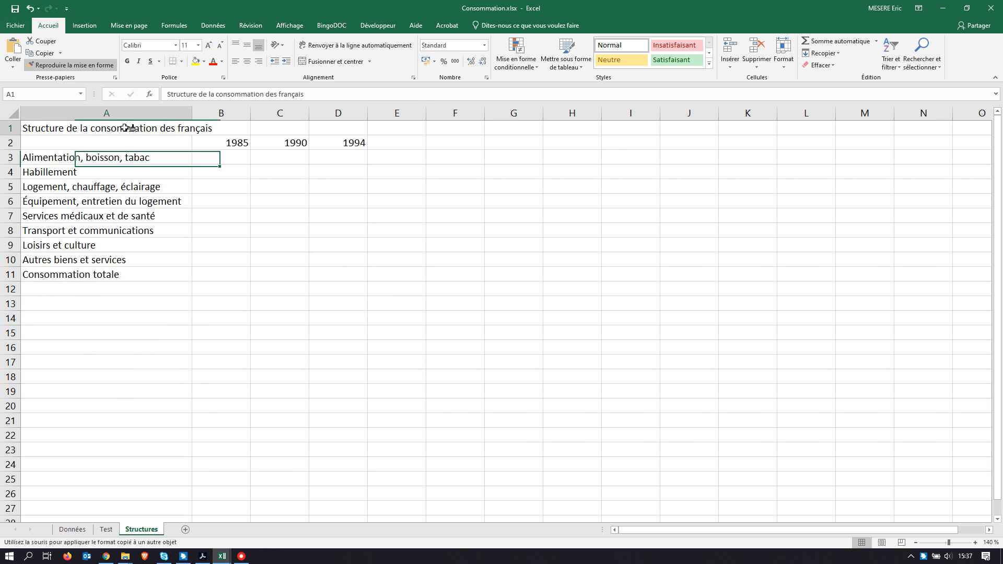
drag(126, 128, 358, 129)
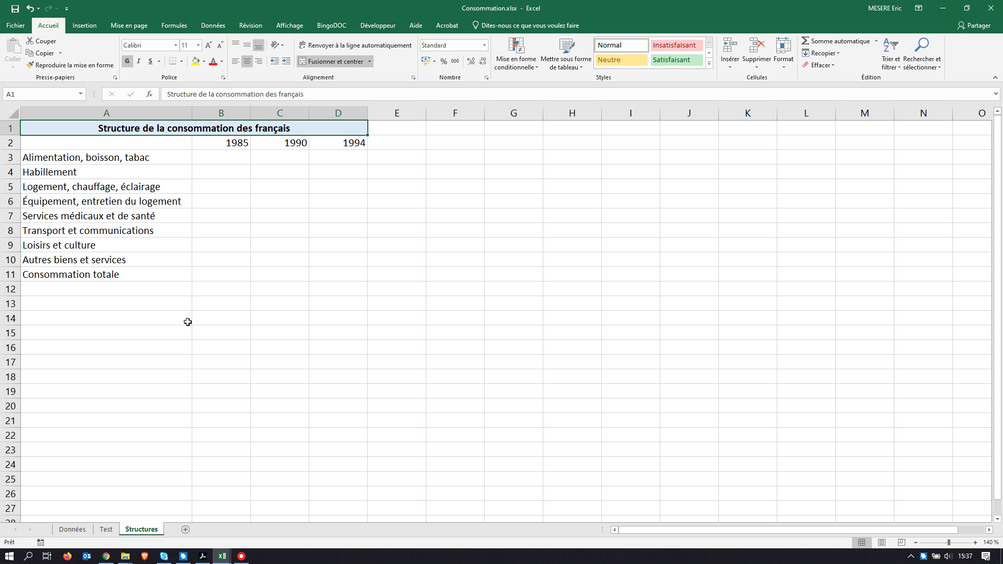
click(184, 305)
- Compare the year headers B2:D2 with the instruction in the Adobe Acrobat exercise PDF on reproducing row and column headers by links
click(233, 143)
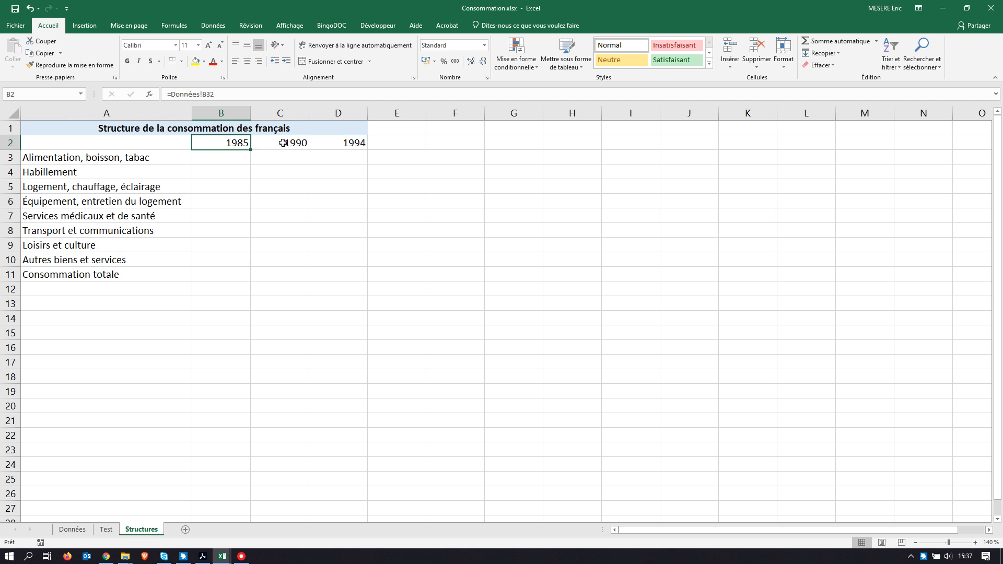
drag(283, 142, 340, 142)
key(alt+Tab)
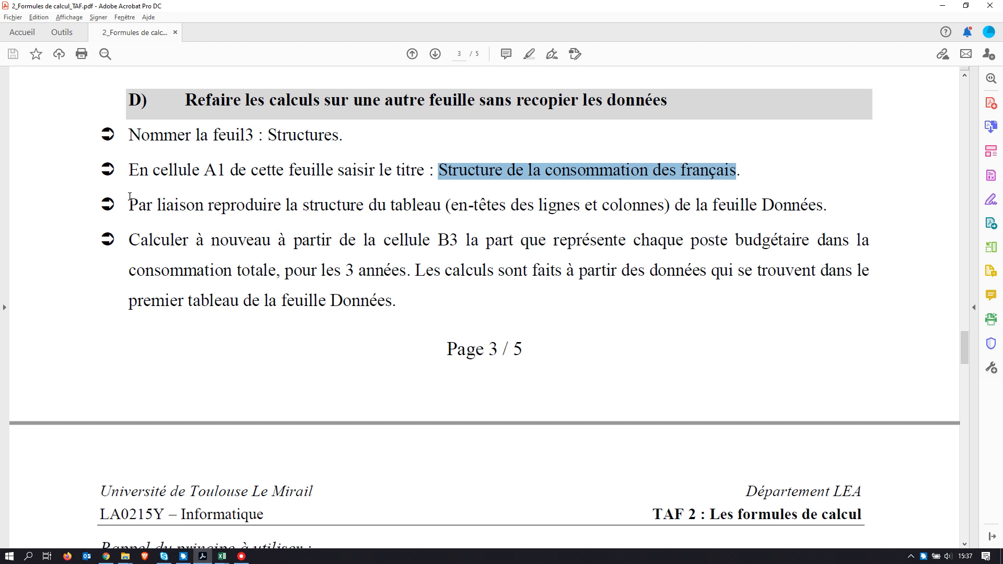
drag(131, 204, 824, 205)
key(alt+Tab)
- Make the year headers B2:D2 bold and centred, and make the row labels A3:A11 bold
drag(228, 144, 337, 145)
click(127, 61)
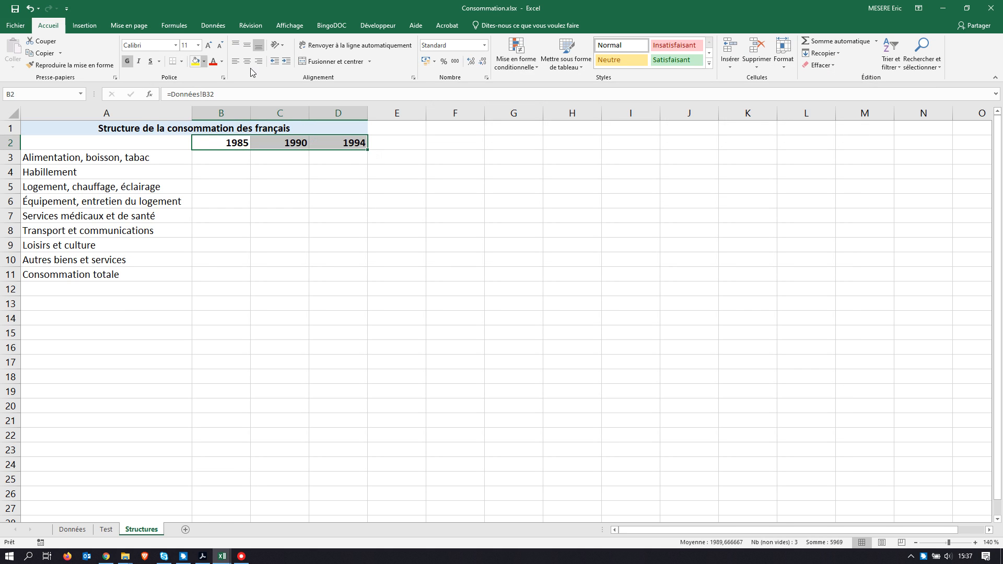
click(247, 61)
drag(140, 159, 137, 278)
click(127, 61)
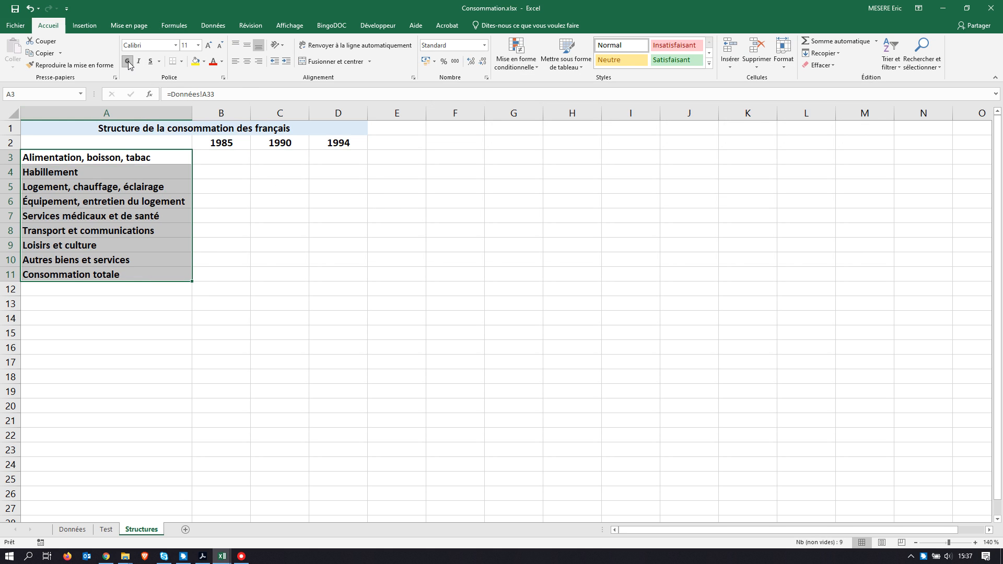
click(319, 215)
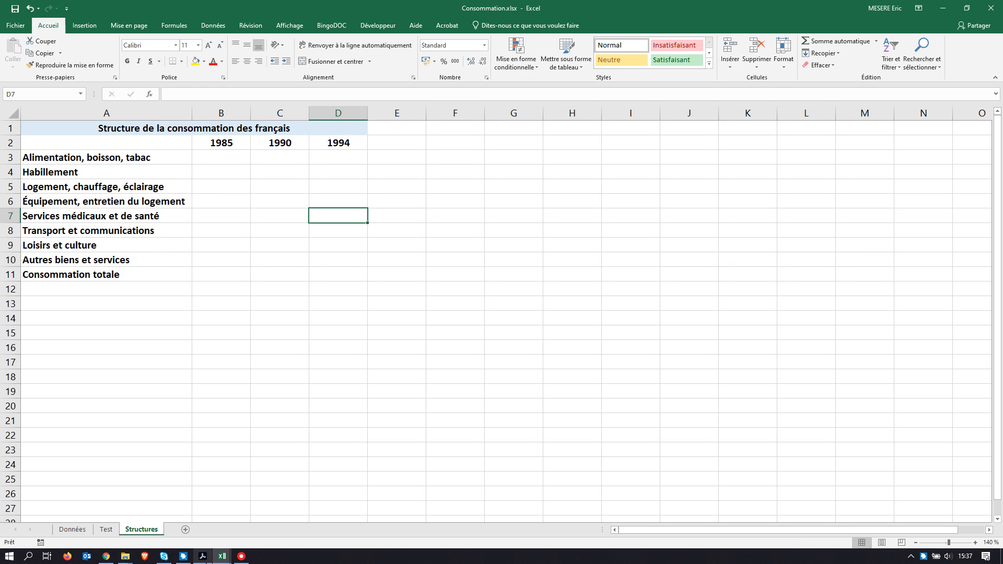
- Read the instruction in the Adobe Acrobat exercise PDF on calculating each budget item's share from cell B3, then return to Excel
click(203, 556)
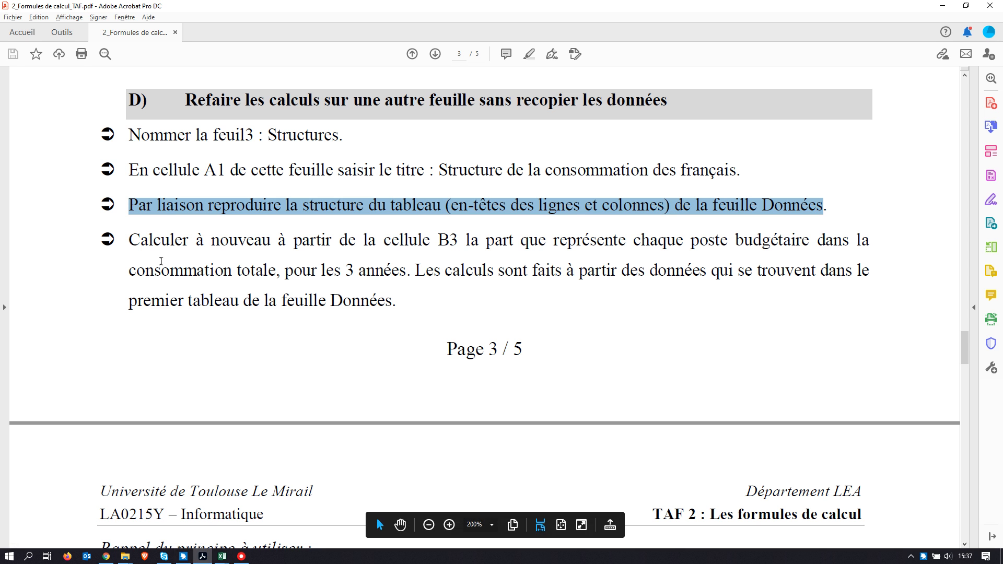
drag(130, 242, 191, 240)
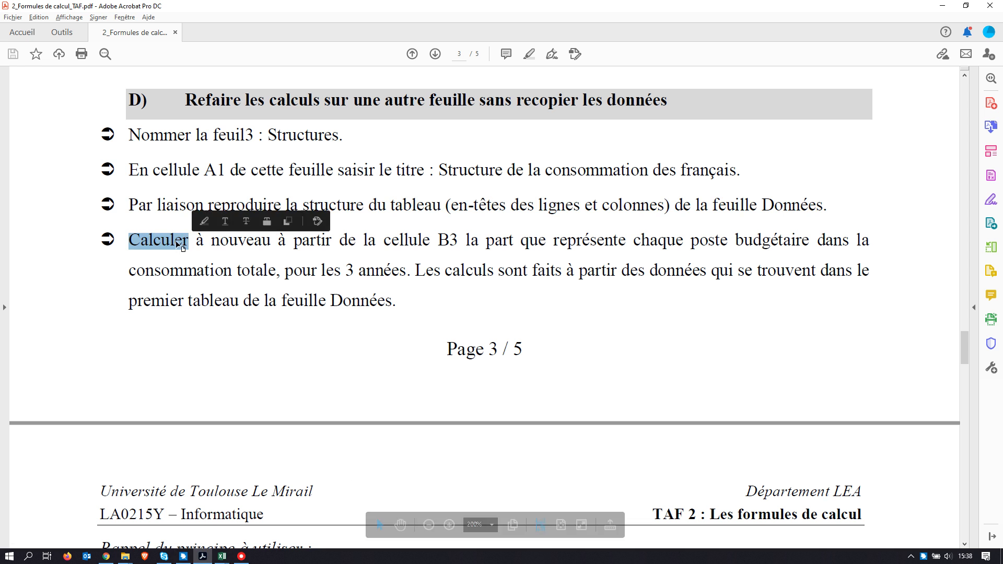
click(195, 241)
drag(197, 242, 415, 269)
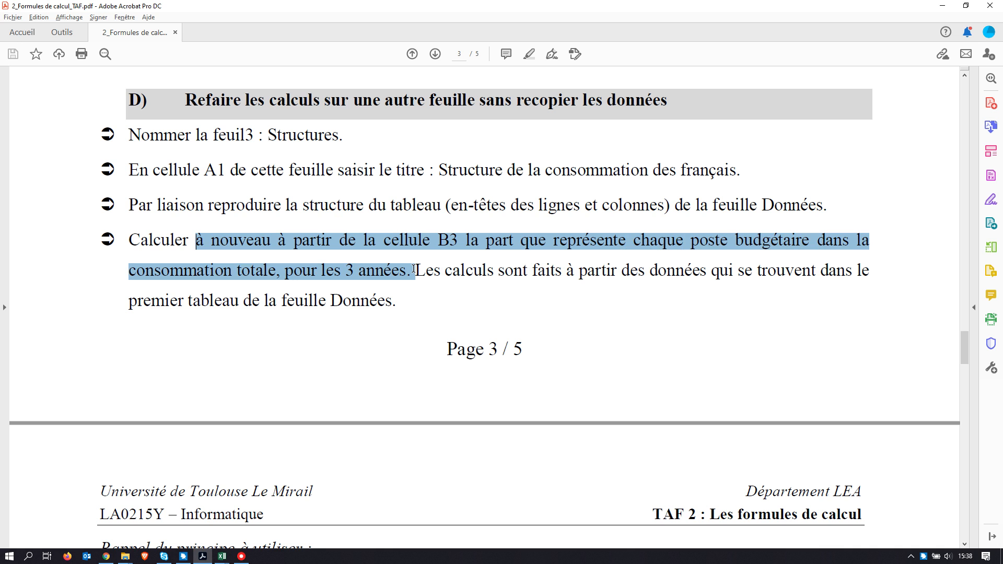
drag(415, 270, 413, 305)
key(alt+Tab)
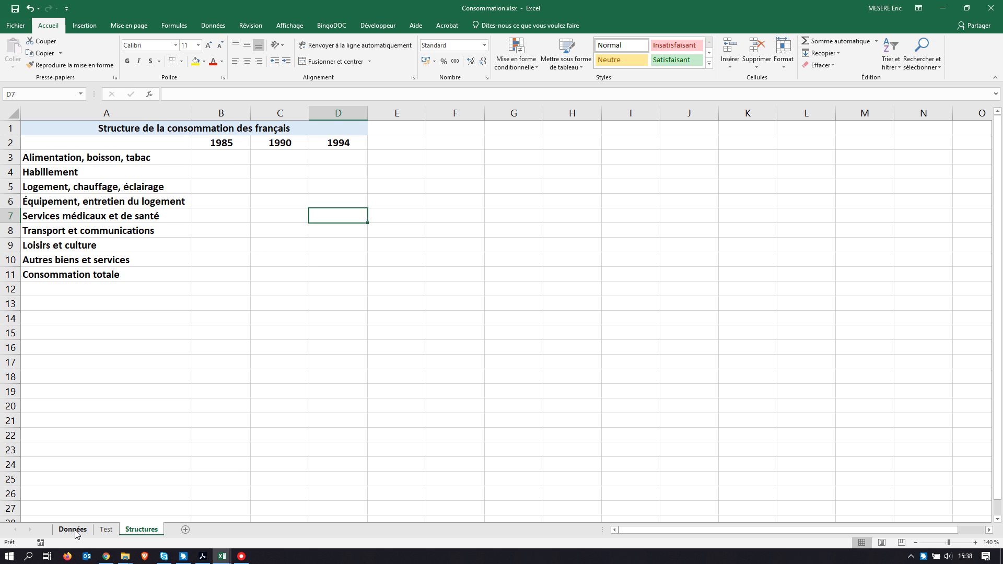
- Enter the formula =Données!B17/Données!B25 in cell B3 of the Structures sheet, picking both references on the Données sheet
click(230, 158)
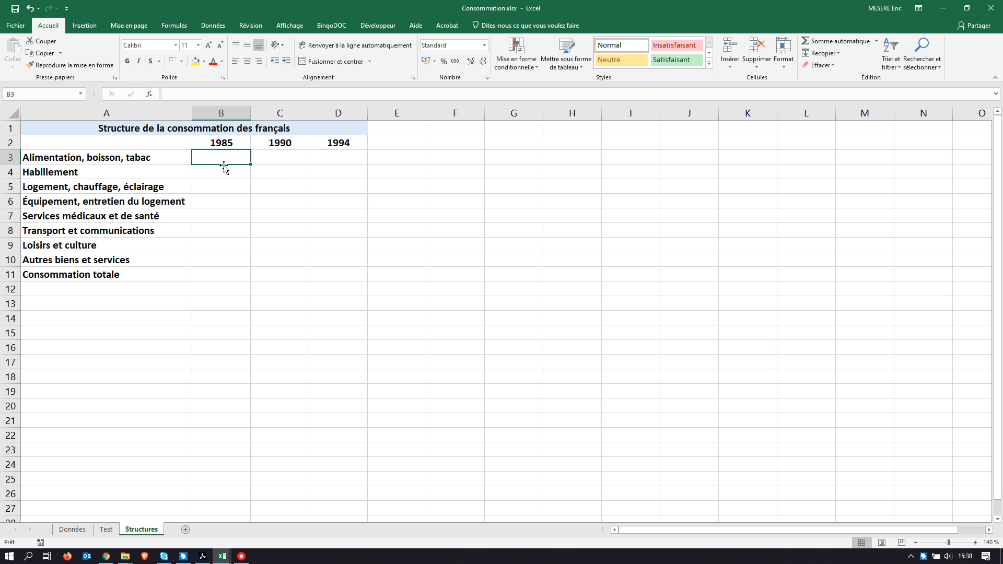
text(=)
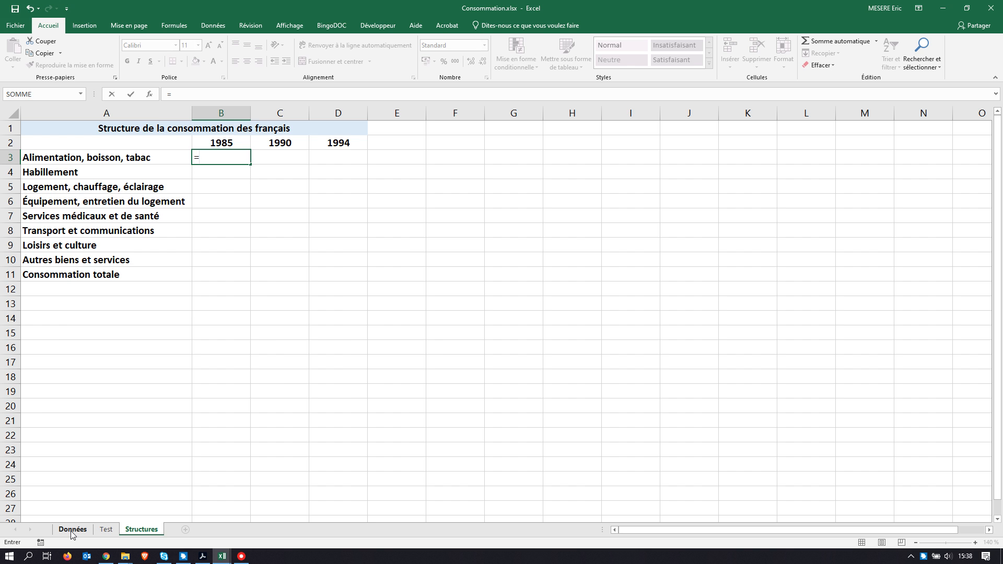
click(72, 530)
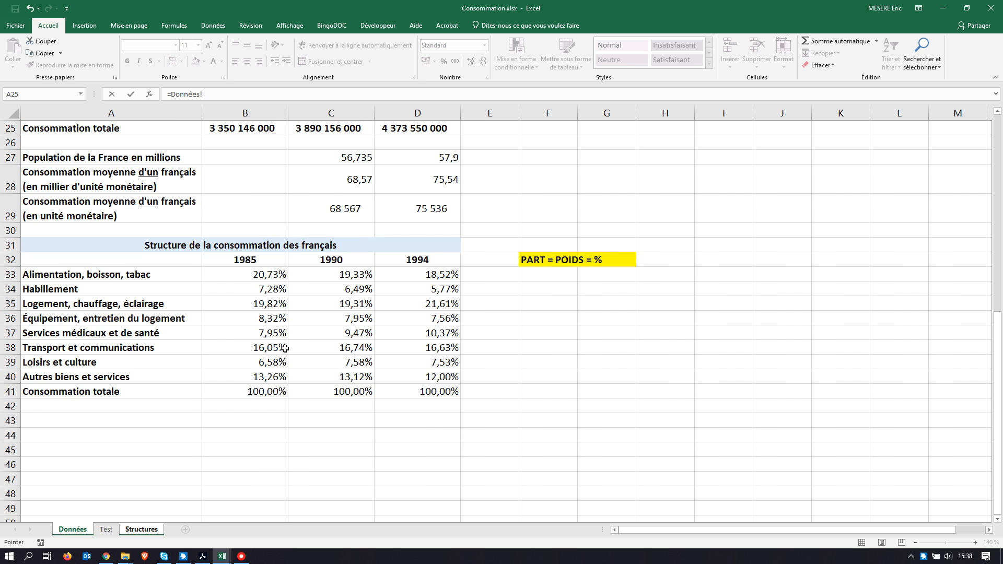
scroll(282, 328, up, 4)
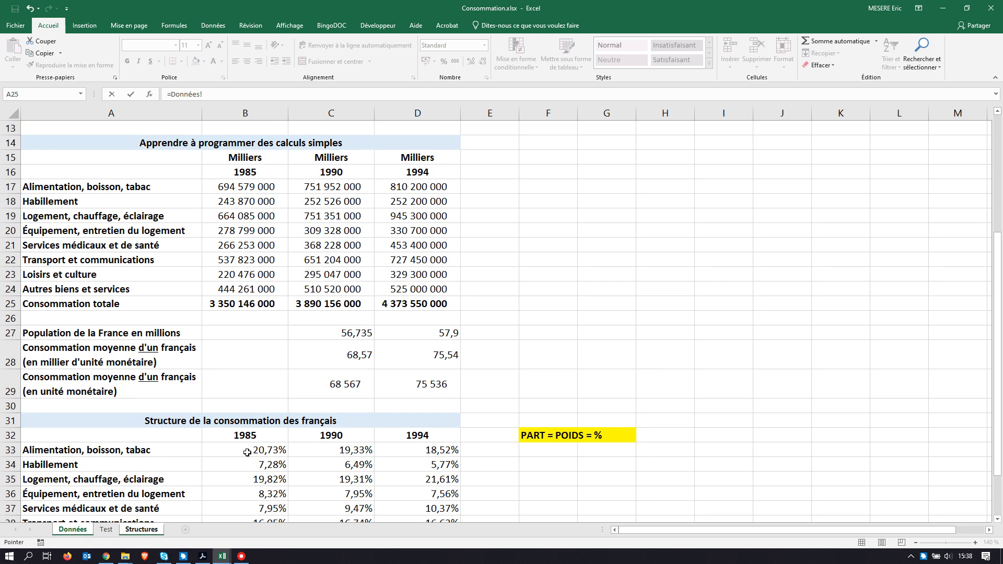
click(247, 187)
text(/)
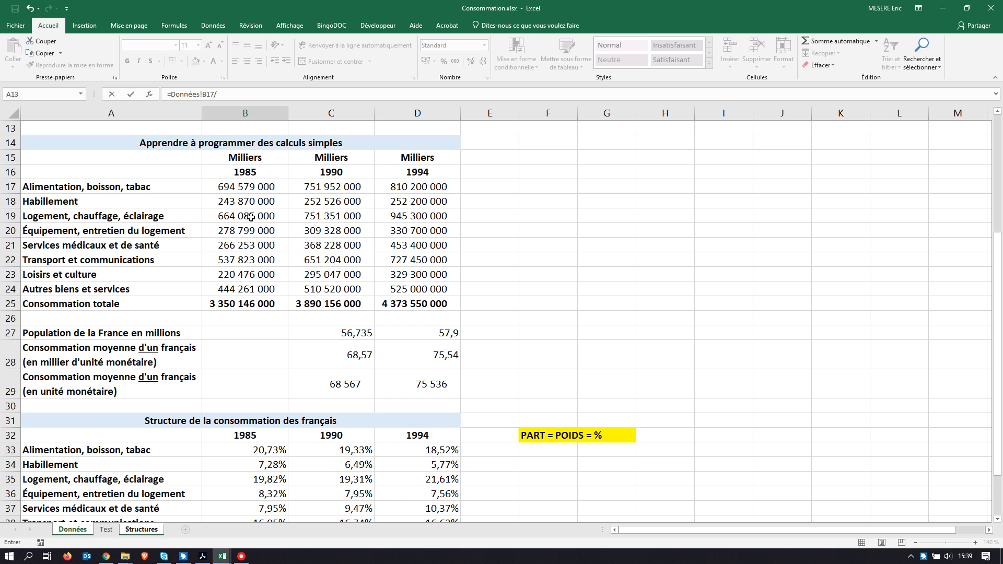
click(239, 305)
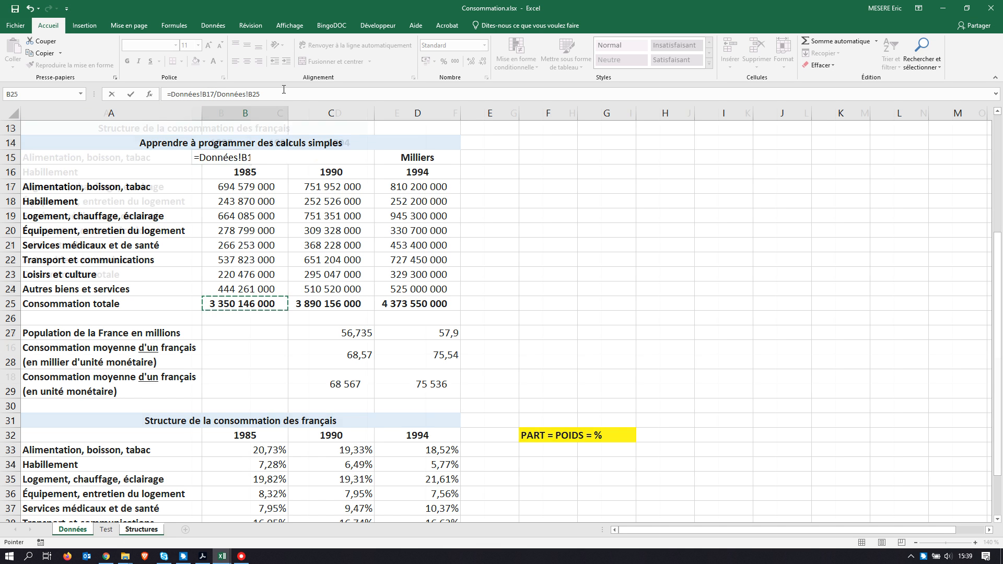
key(Return)
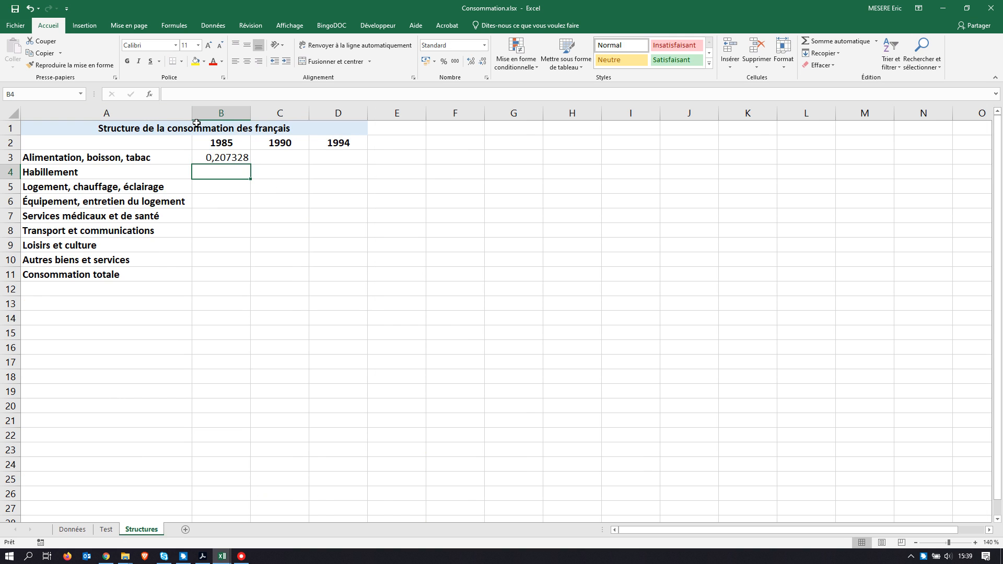
- Format cell B3 as a percentage with two decimal places
click(212, 159)
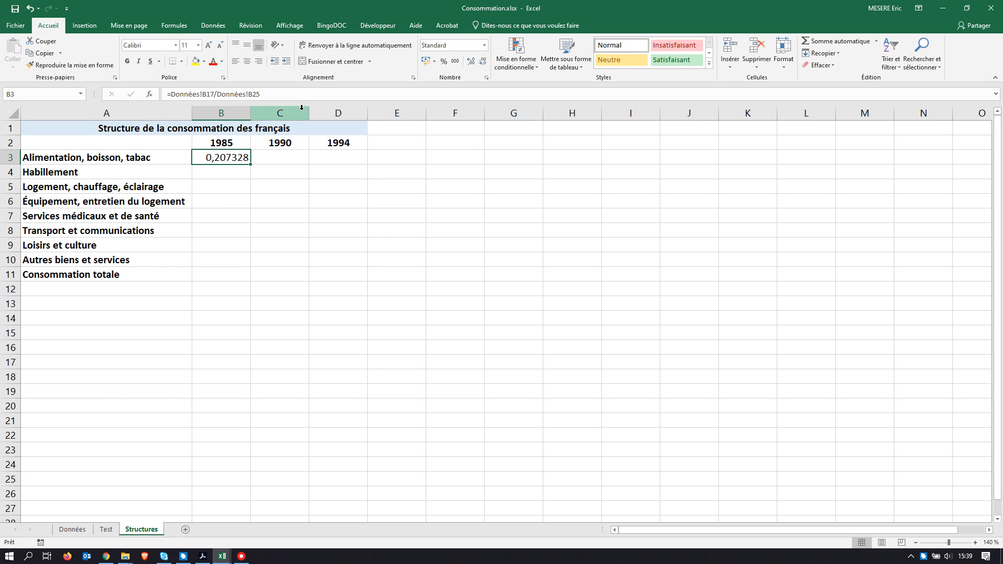
click(443, 61)
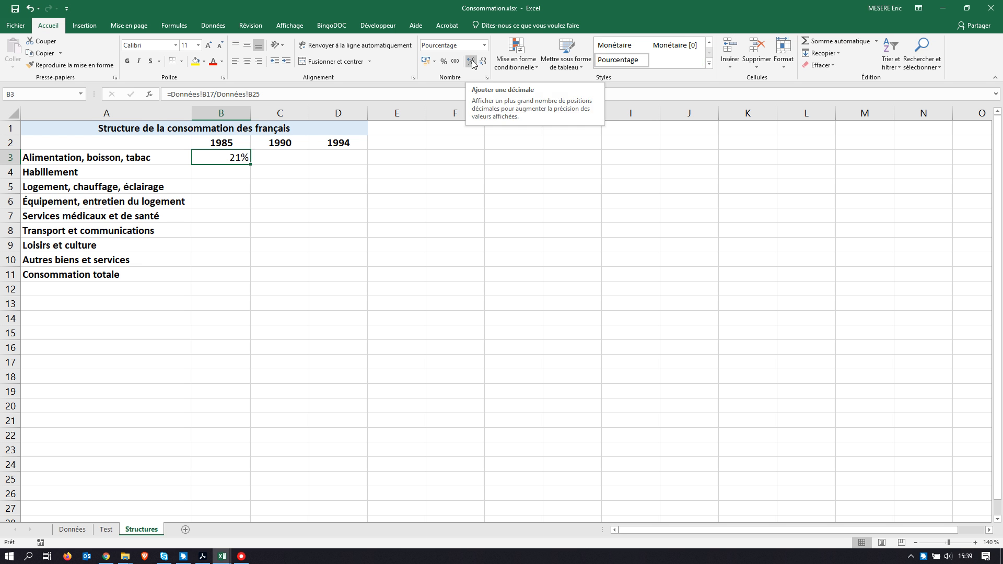
click(472, 60)
click(472, 60)
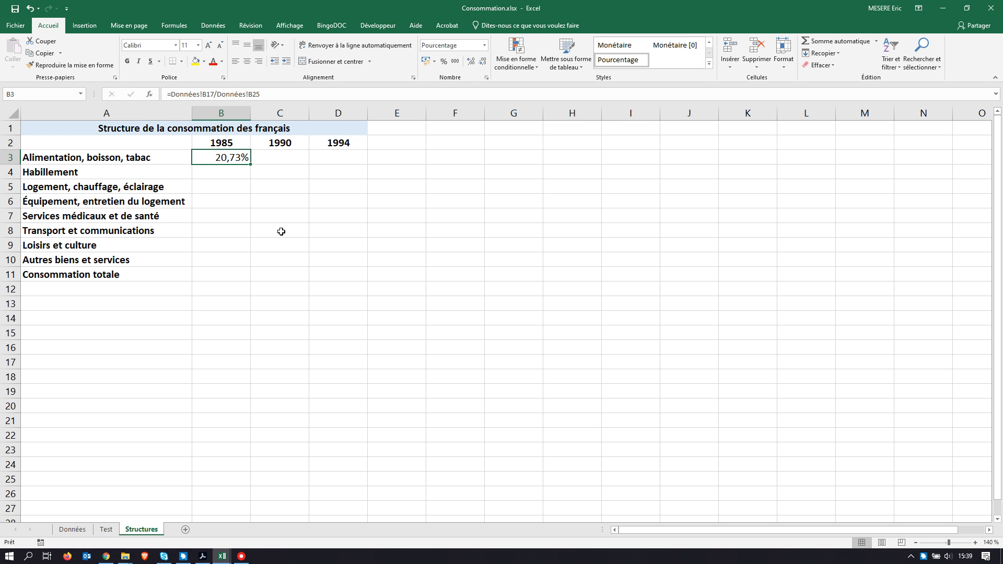
- Examine the share formula in cell B3, in particular its reference to the total consumption on the Données sheet
click(227, 221)
double_click(233, 158)
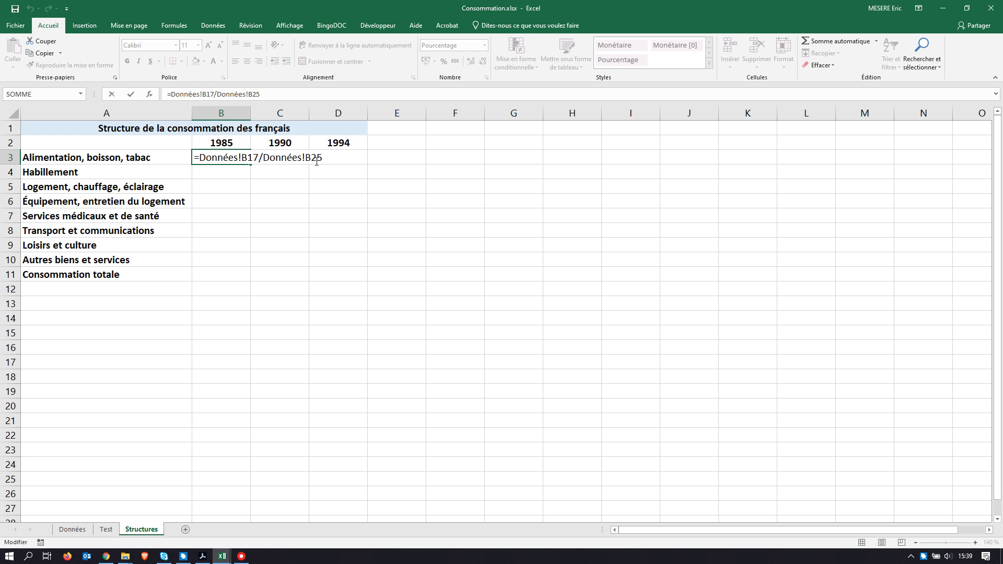
key(Return)
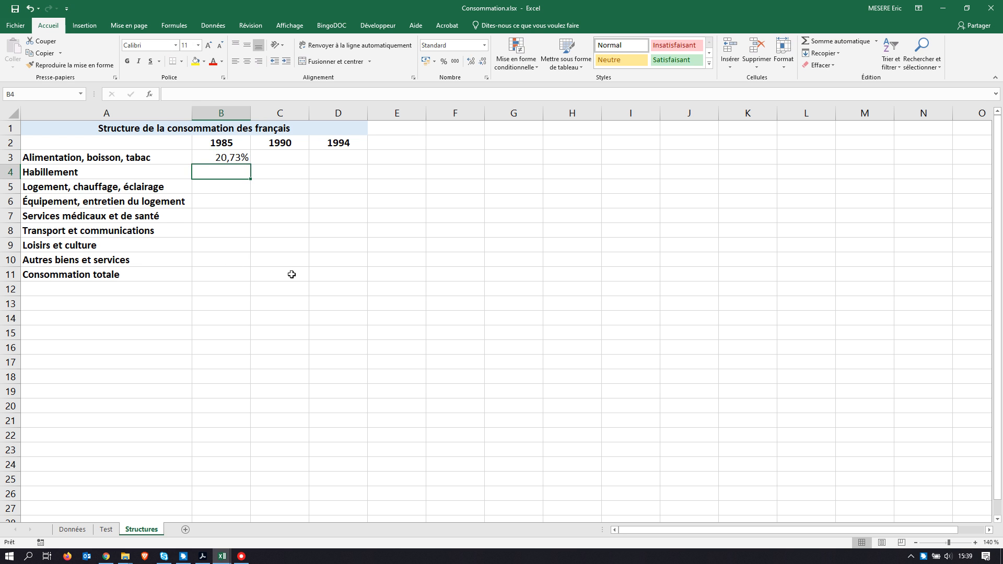
- Check the share formula in cell B3 against the 1985 total consumption in cell B25 of the Données sheet
double_click(244, 159)
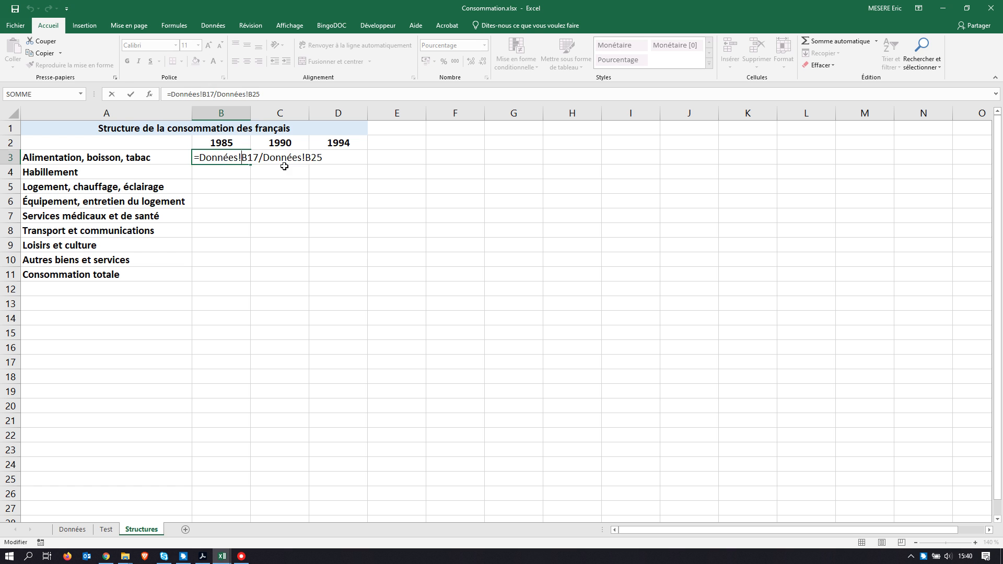
key(Return)
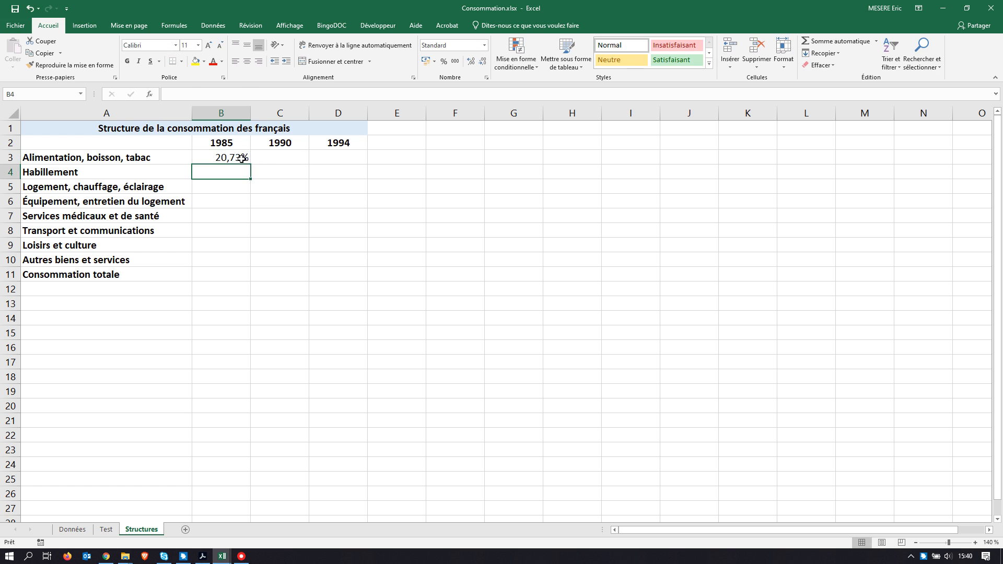
click(72, 530)
click(253, 305)
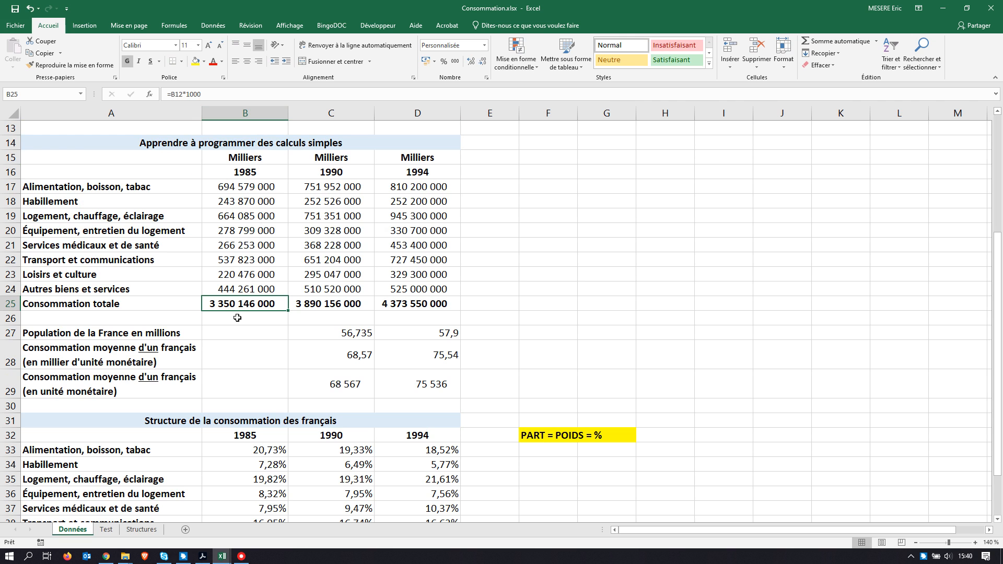
- Lock the row of the total reference in cell B3 of the Structures sheet, making the formula =Données!B17/Données!B$25
click(141, 530)
double_click(238, 159)
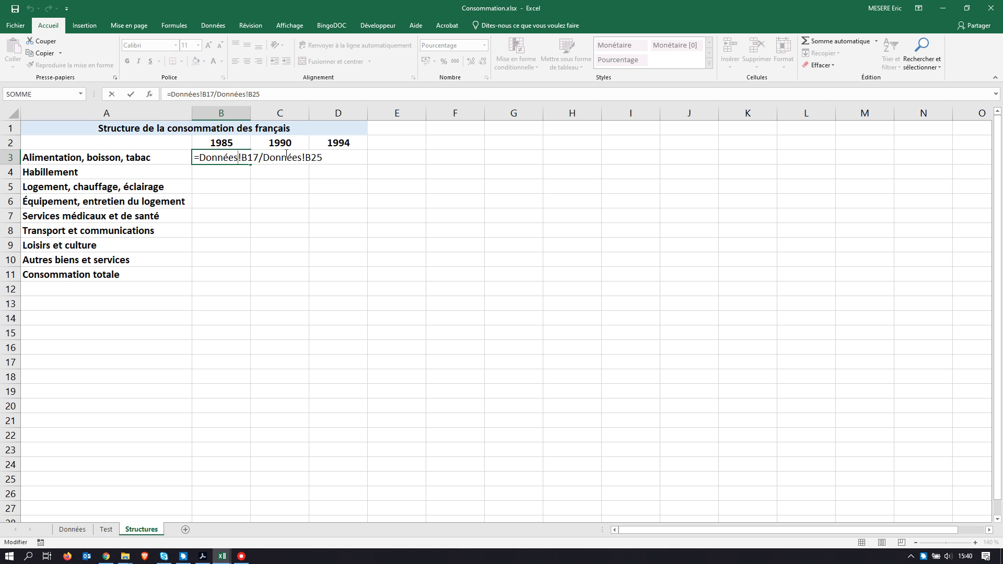
click(312, 159)
text($)
key(Return)
- Fill the share formula from B3 over the range B3:D11 and check the copied formulas in column B
click(240, 159)
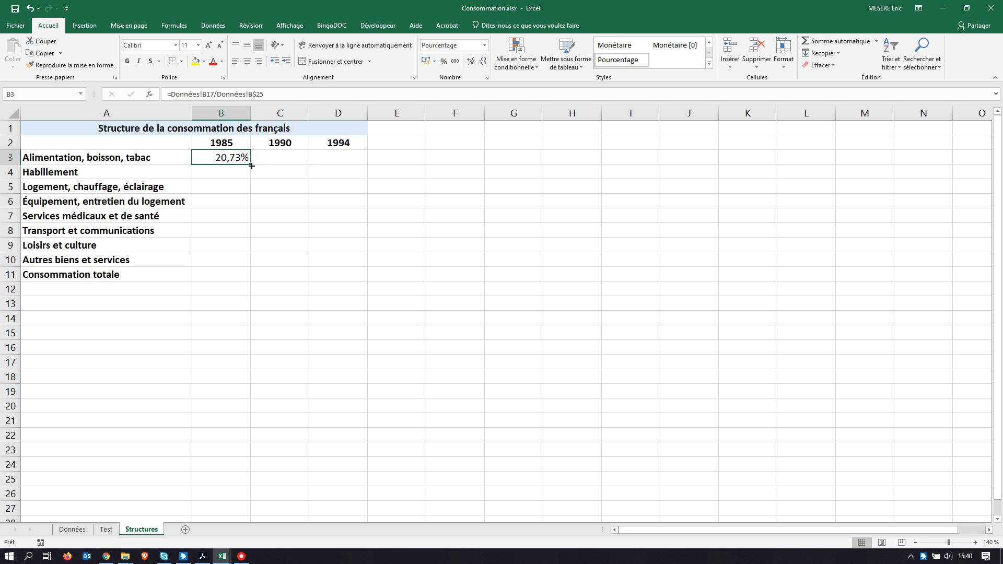
drag(251, 165, 348, 282)
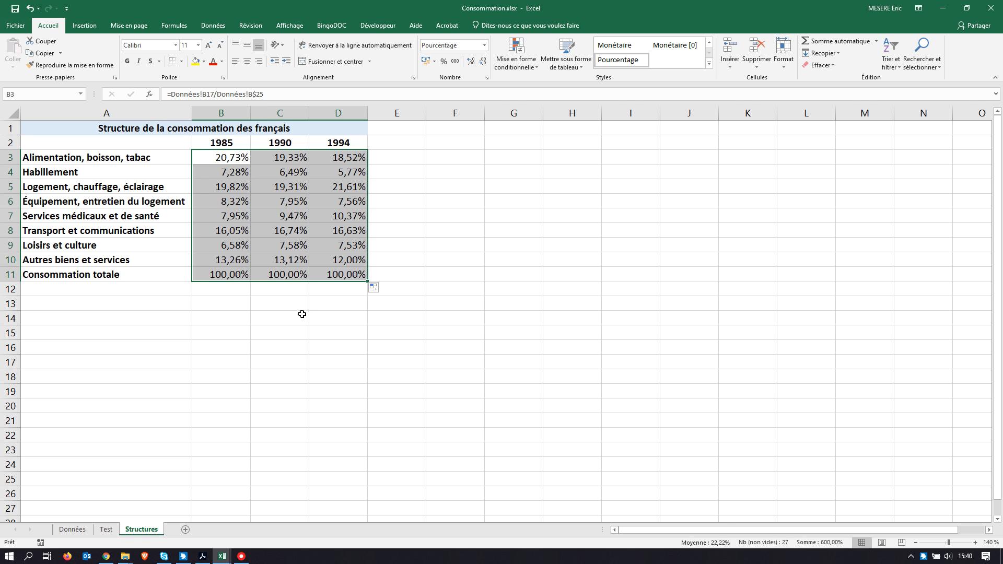
click(235, 157)
click(241, 188)
click(235, 202)
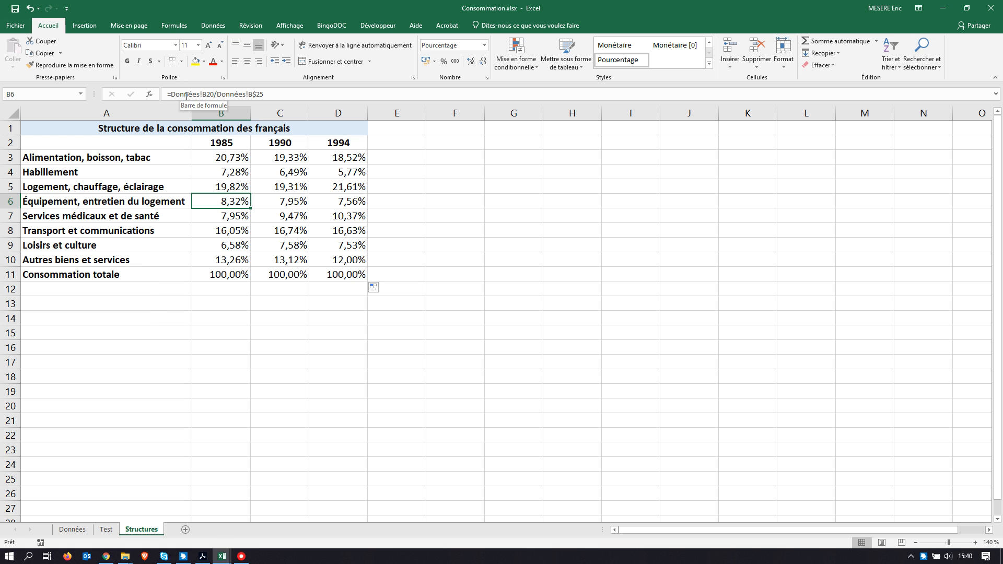
- Switch to the exercise PDF in Adobe Acrobat and read the formula principle reminder and the saving instructions on page 4
key(alt+Tab)
scroll(500, 191, down, 2)
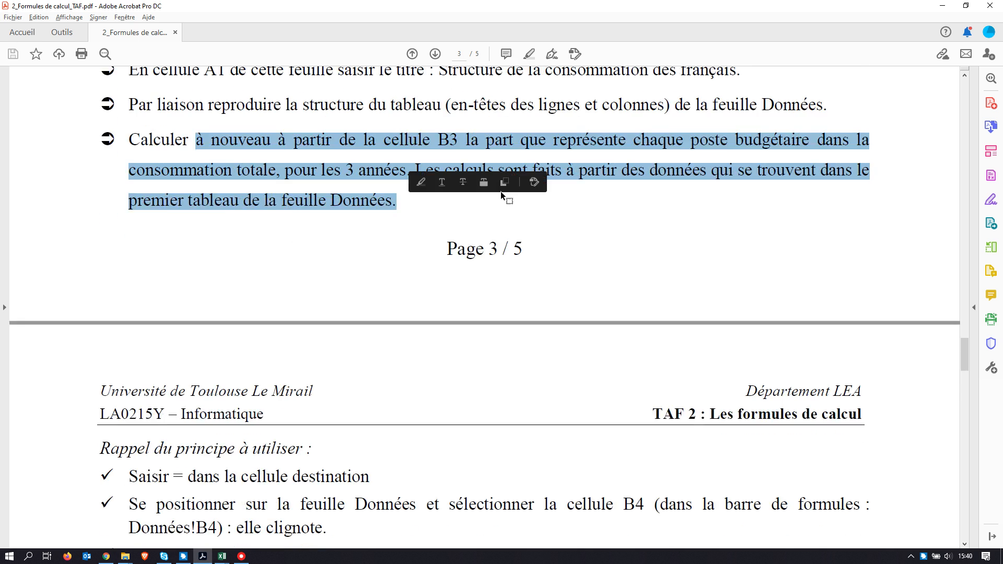
scroll(501, 193, down, 4)
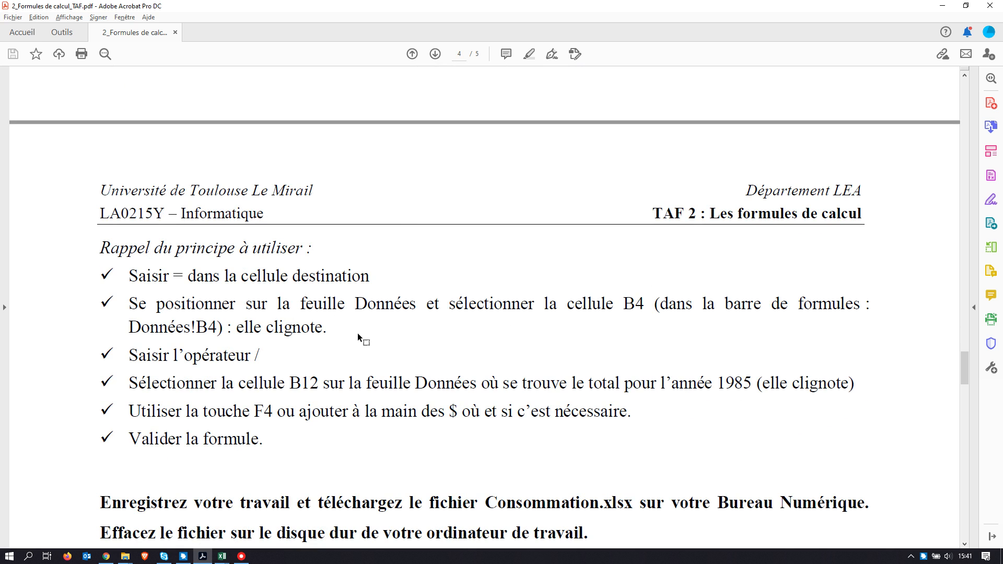
scroll(359, 338, down, 3)
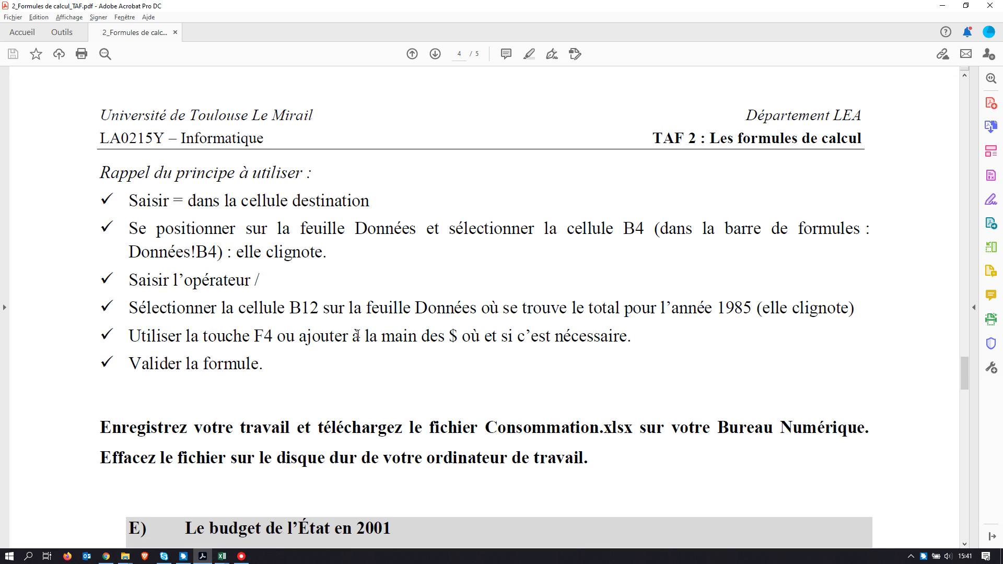